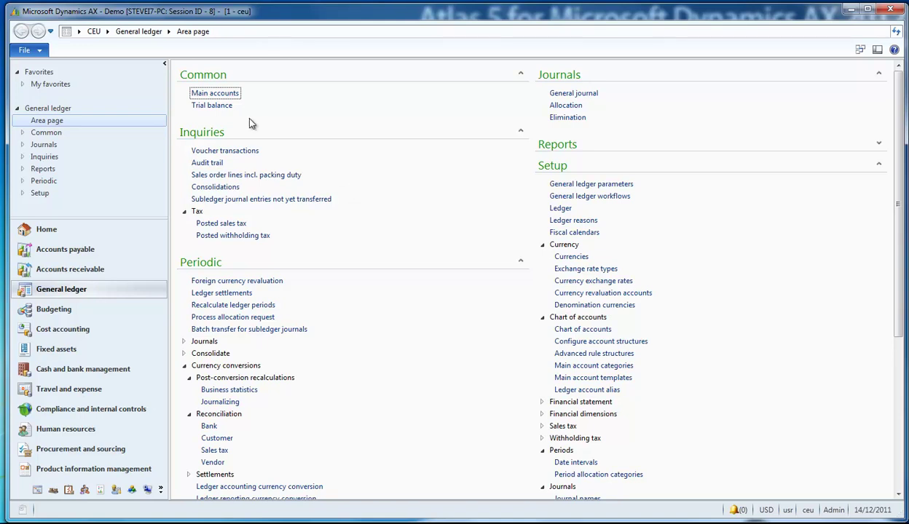
Step: View the Main accounts list of the General ledger, then return to its area page
left_click(211, 94)
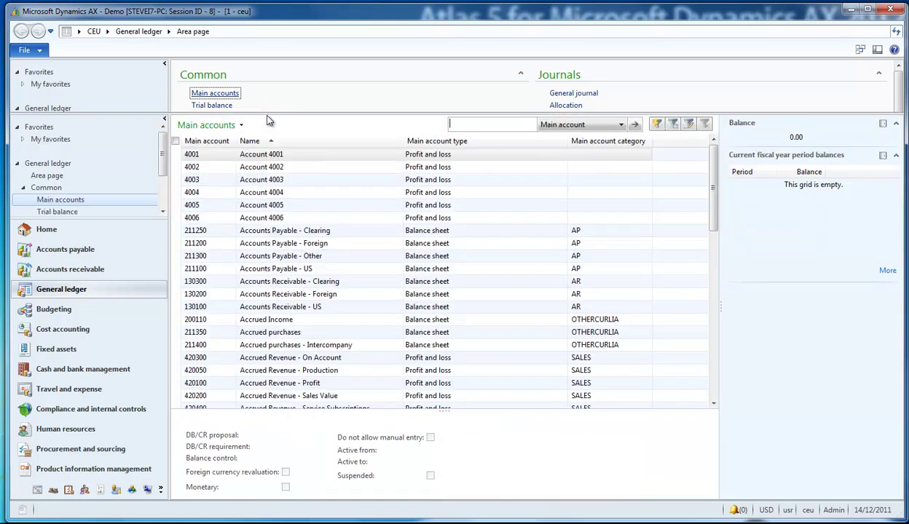
scroll(284, 252, "down", 5)
scroll(290, 264, "up", 5)
left_click(47, 175)
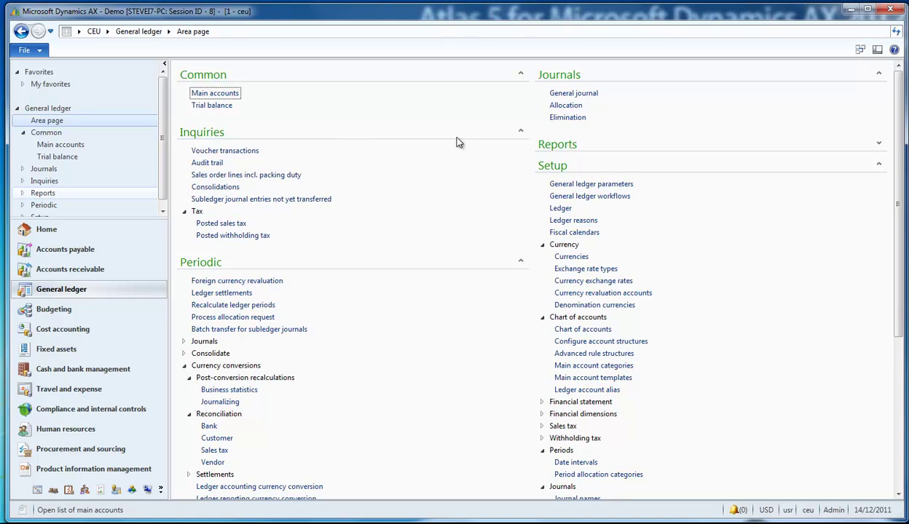
Step: Open the Chart of accounts setup and examine the main accounts of Balance Sheet and P&L Items
left_click(587, 334)
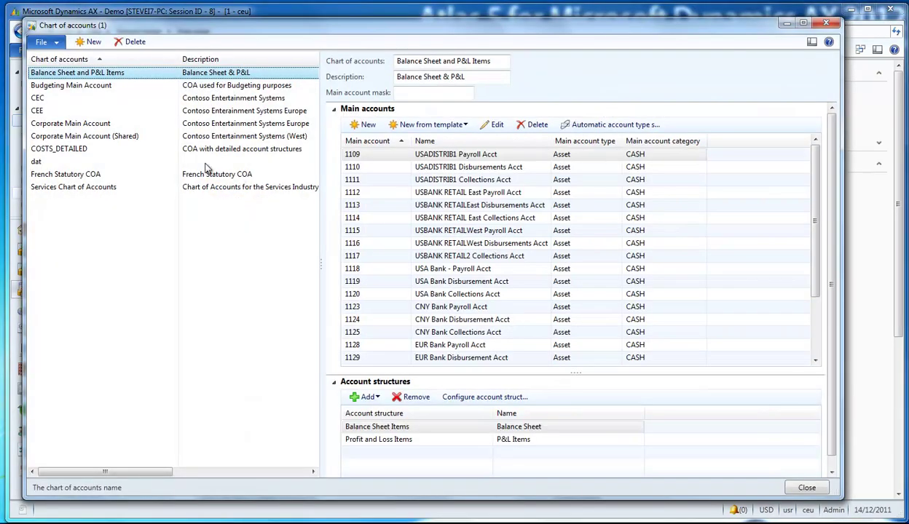
left_click(436, 207)
left_click_drag(449, 259, 456, 294)
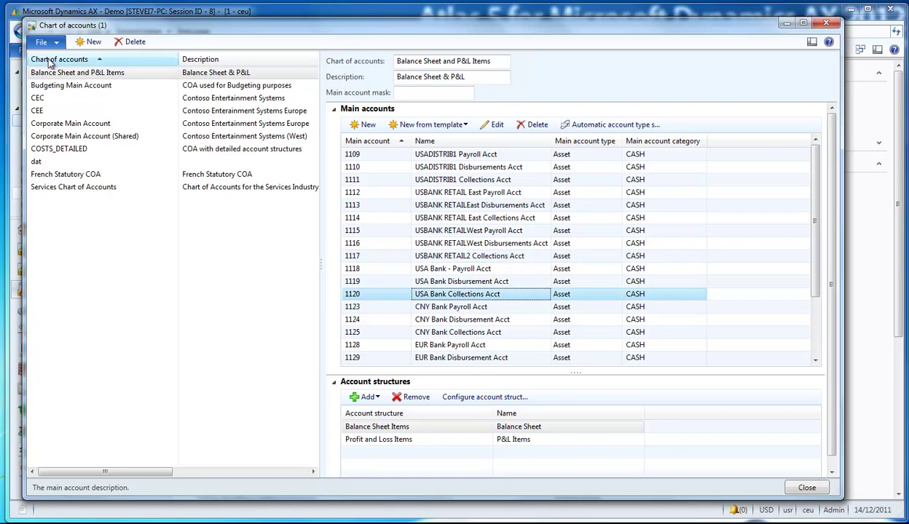
Step: Examine the main accounts belonging to the Corporate Main Account (Shared) chart of accounts
left_click(55, 137)
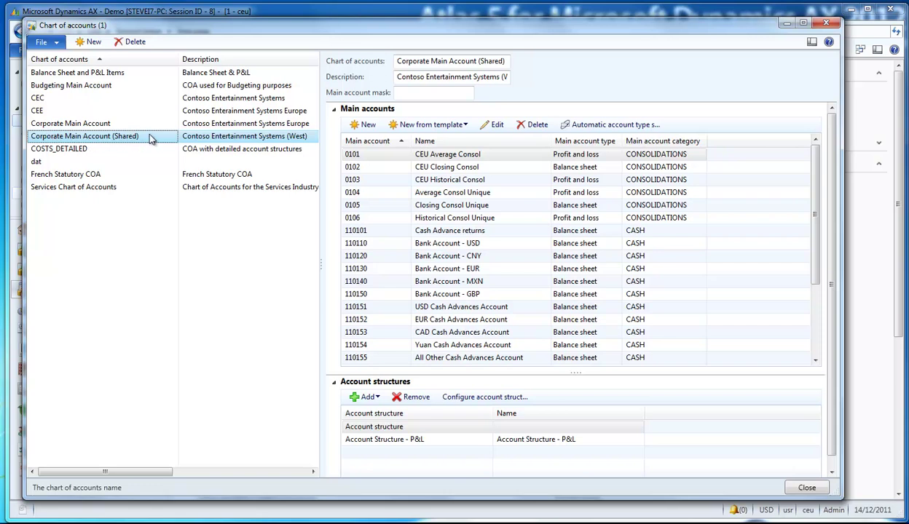
left_click(431, 218)
scroll(448, 248, "down", 15)
scroll(447, 247, "down", 15)
scroll(447, 277, "up", 6)
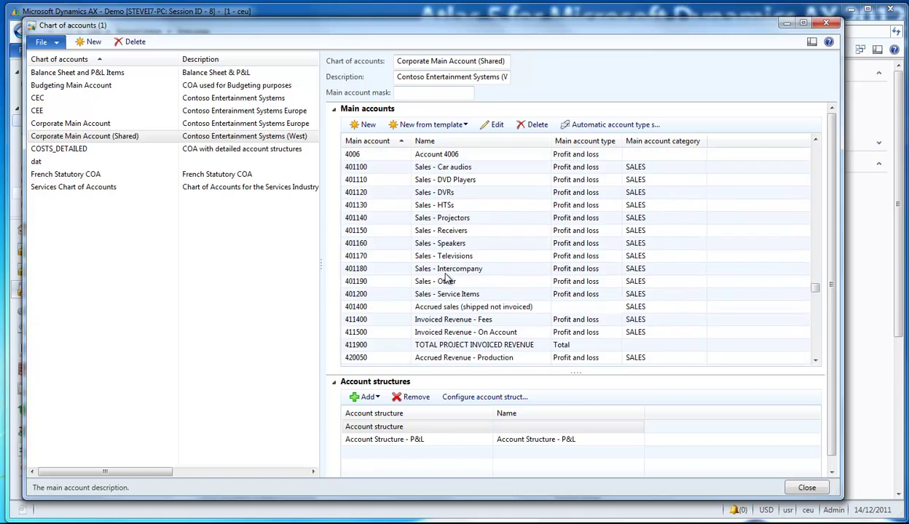
scroll(447, 278, "up", 10)
left_click(430, 213)
scroll(426, 211, "up", 2)
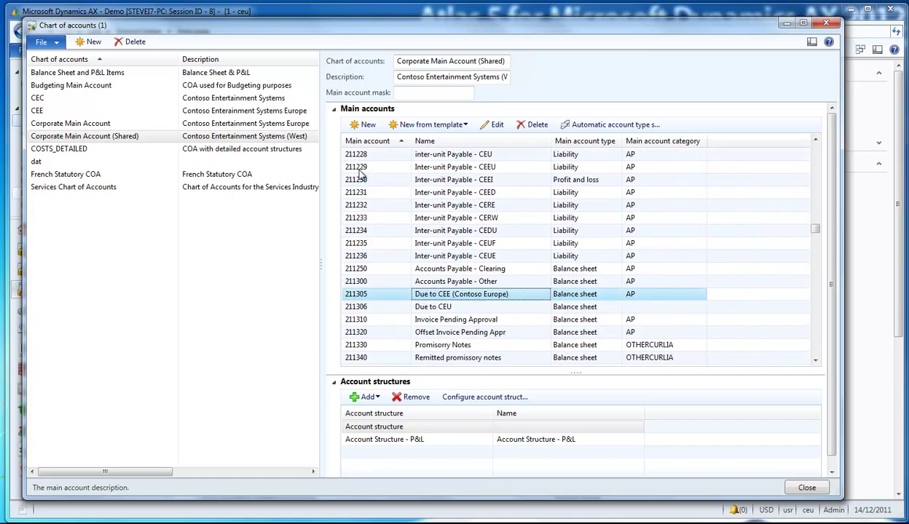
Step: Compare the main accounts of other charts, including COSTS_DETAILED, CEE, CEC, Services Chart of Accounts and French Statutory COA
left_click(78, 151)
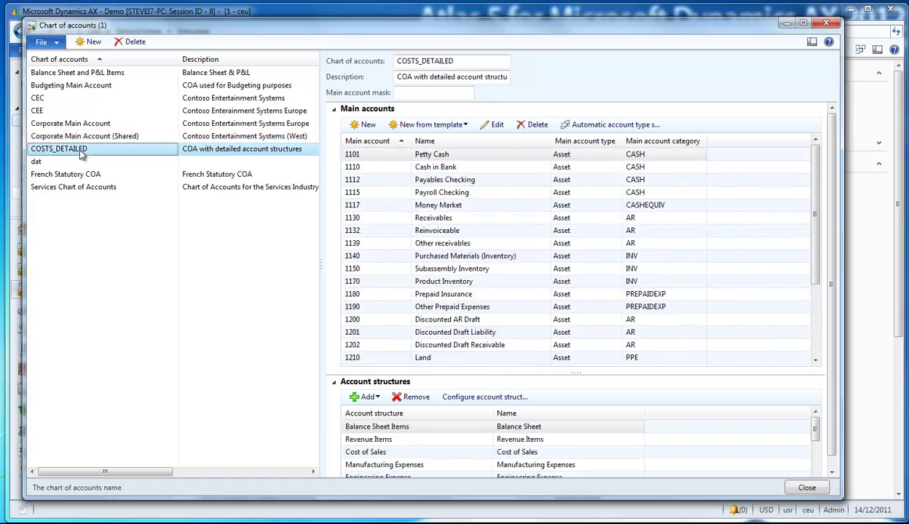
left_click(91, 110)
left_click(91, 85)
left_click(91, 98)
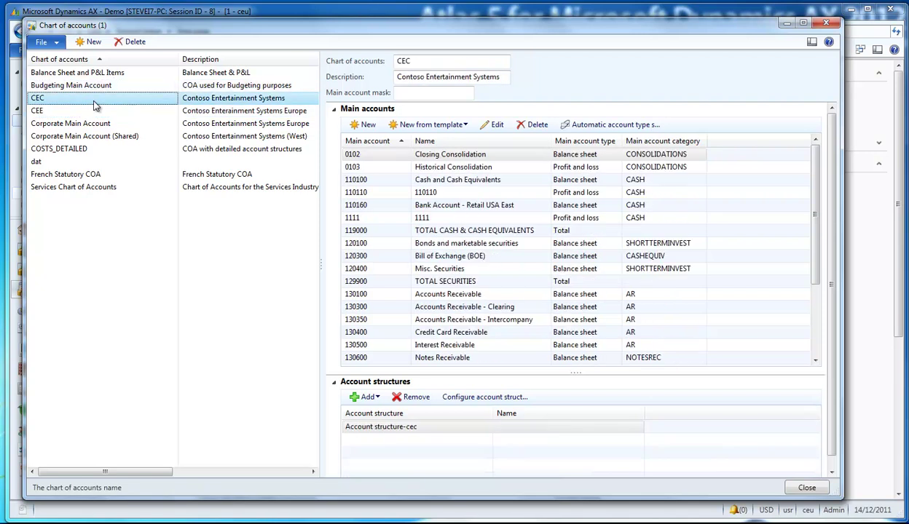
left_click(90, 149)
left_click(90, 174)
left_click(90, 187)
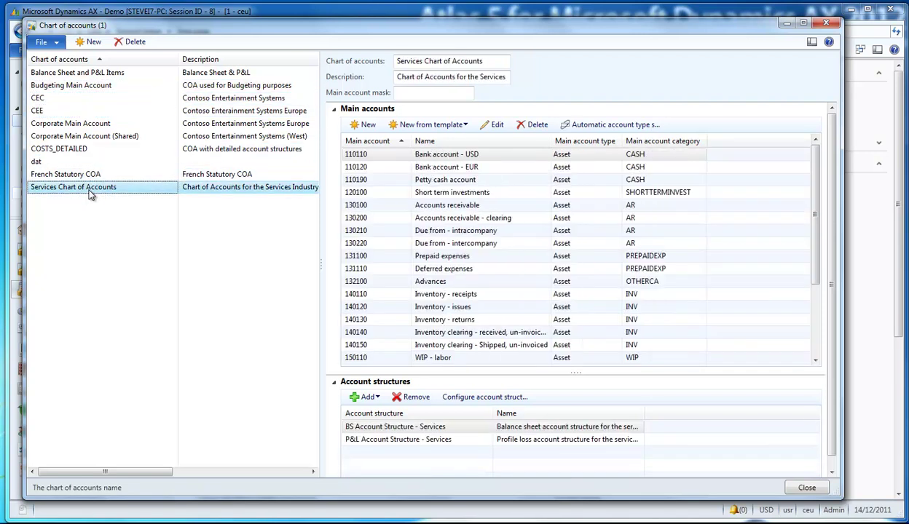
left_click(86, 177)
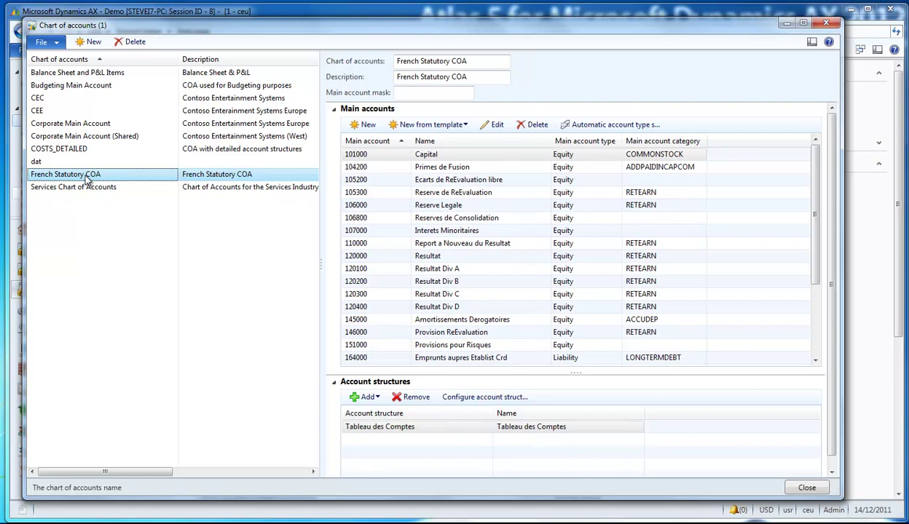
Step: Review the Corporate Main Account (Shared) chart around Bank Account - USD and close the Chart of accounts form
left_click(84, 139)
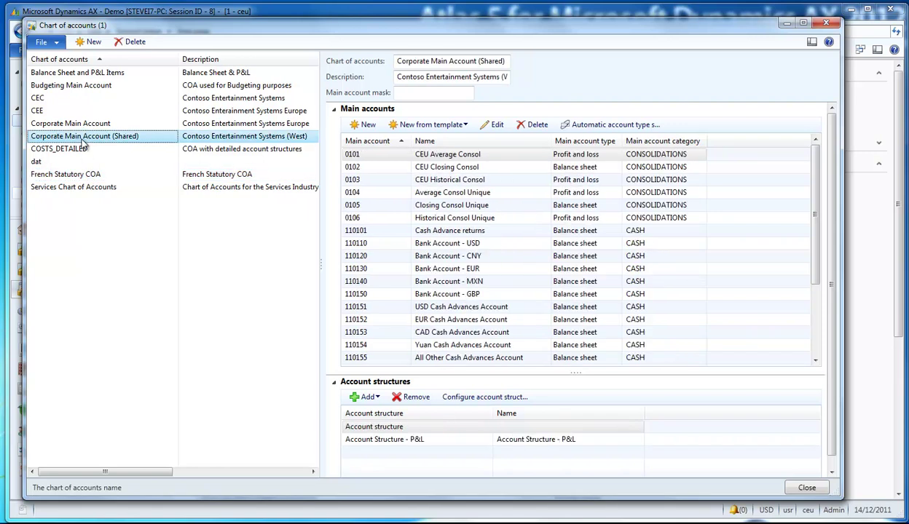
left_click(420, 245)
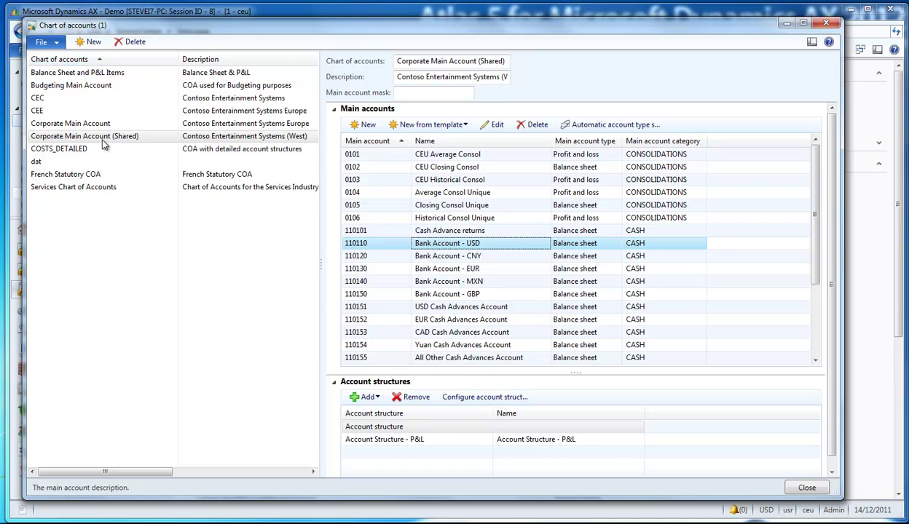
left_click(827, 24)
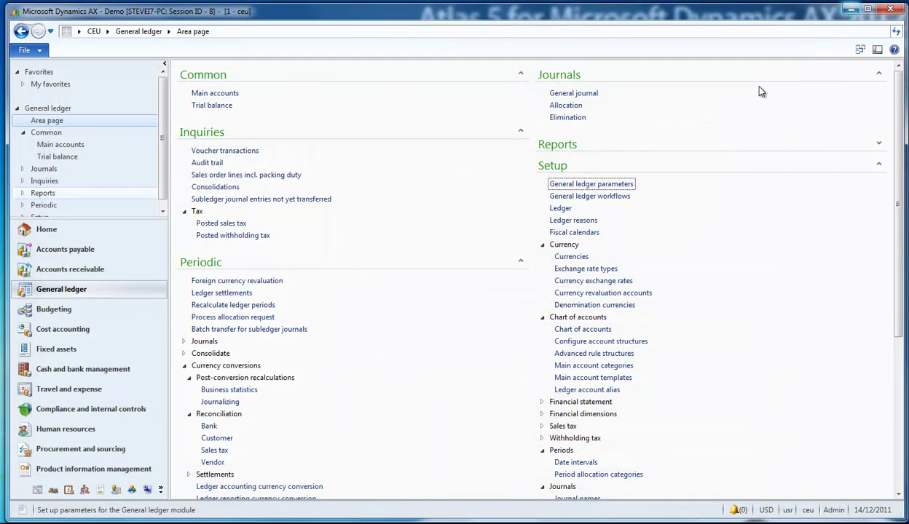
Step: Switch to the Excel chart of accounts workbook and examine the main account list on the AX2012 sheet
key("alt+Tab")
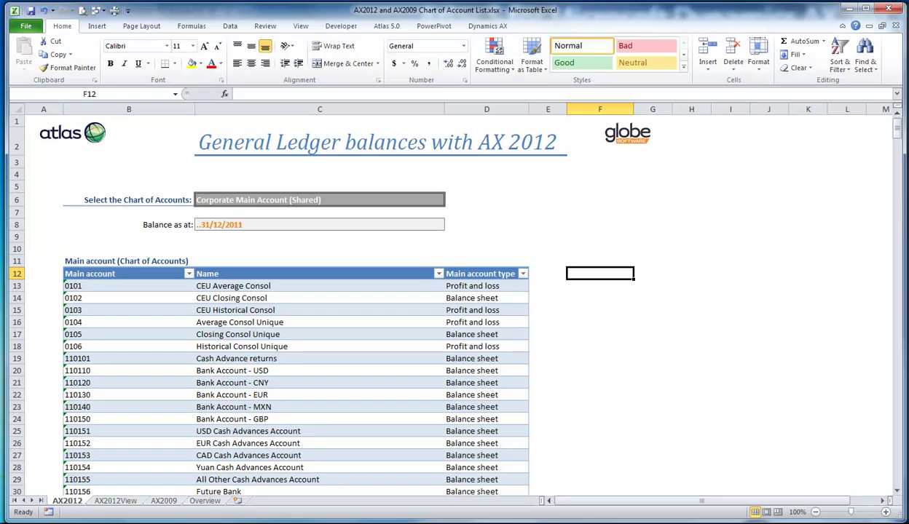
left_click(88, 235)
left_click(522, 194)
left_click(157, 298)
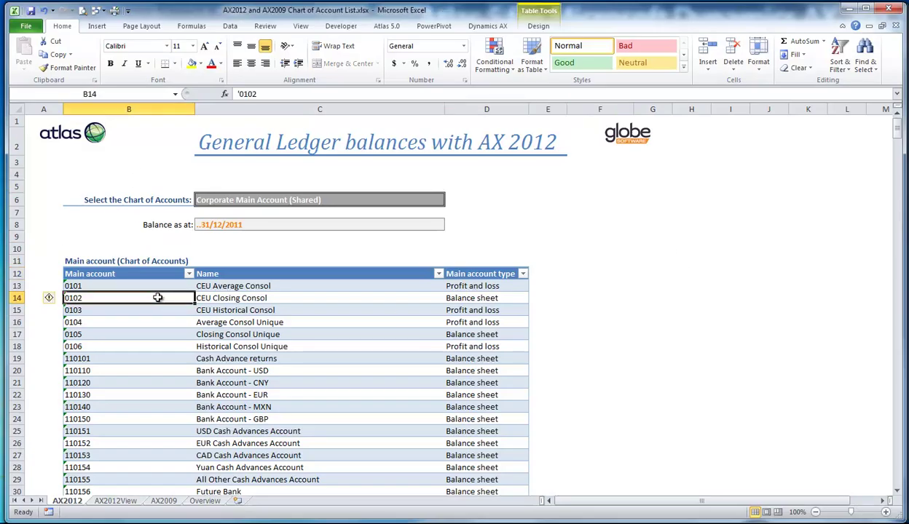
scroll(158, 298, "down", 20)
scroll(156, 306, "up", 20)
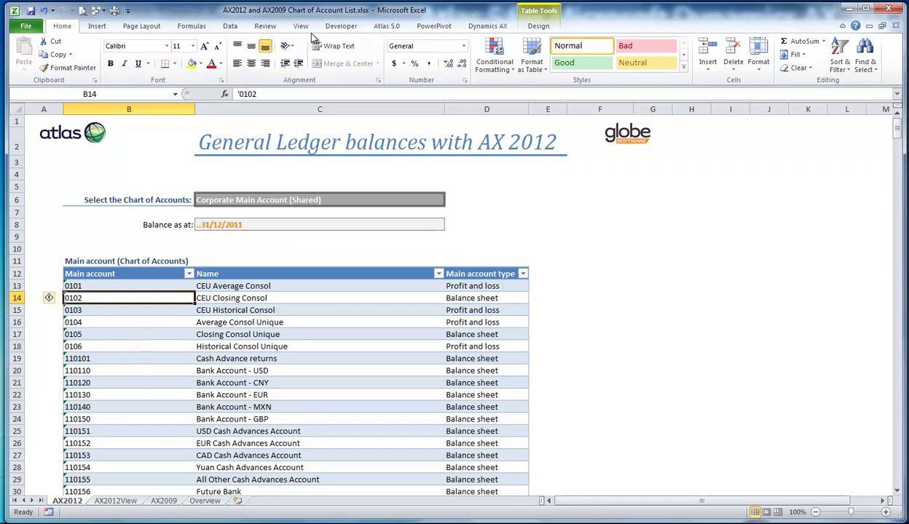
Step: Use the Atlas lookup to try CEE, CEC and Corporate Main Account as chart of accounts, then restore Corporate Main Account (Shared)
left_click(394, 27)
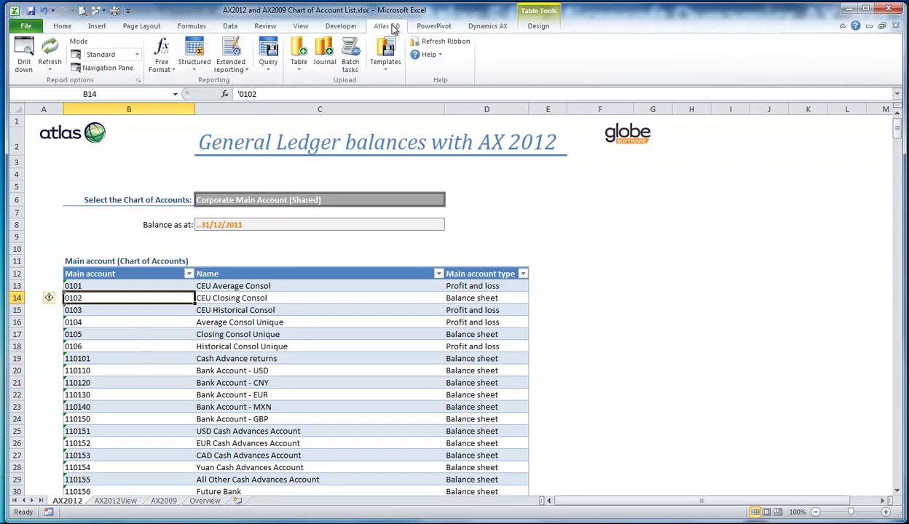
left_click(257, 198)
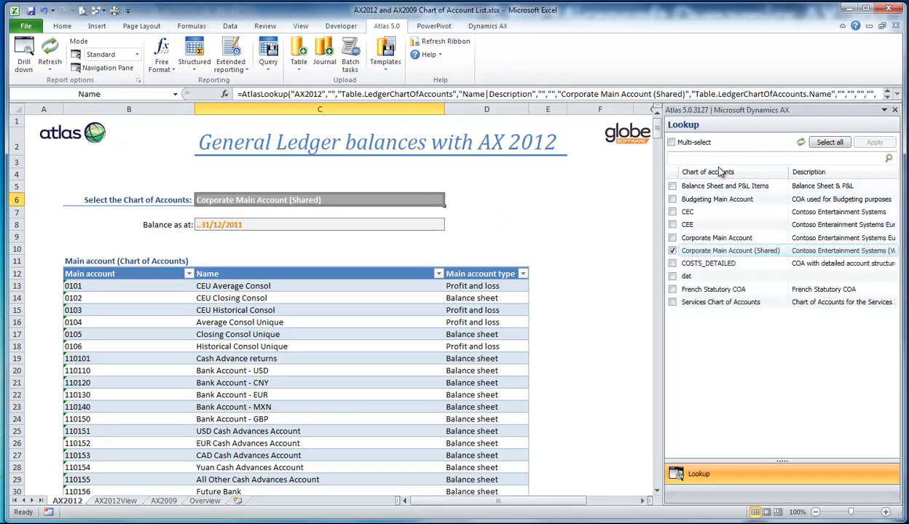
left_click(672, 225)
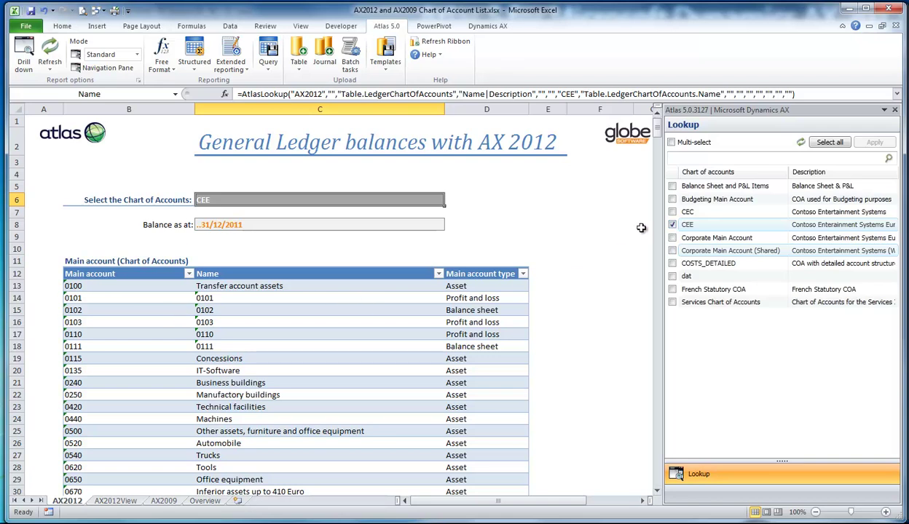
left_click(673, 212)
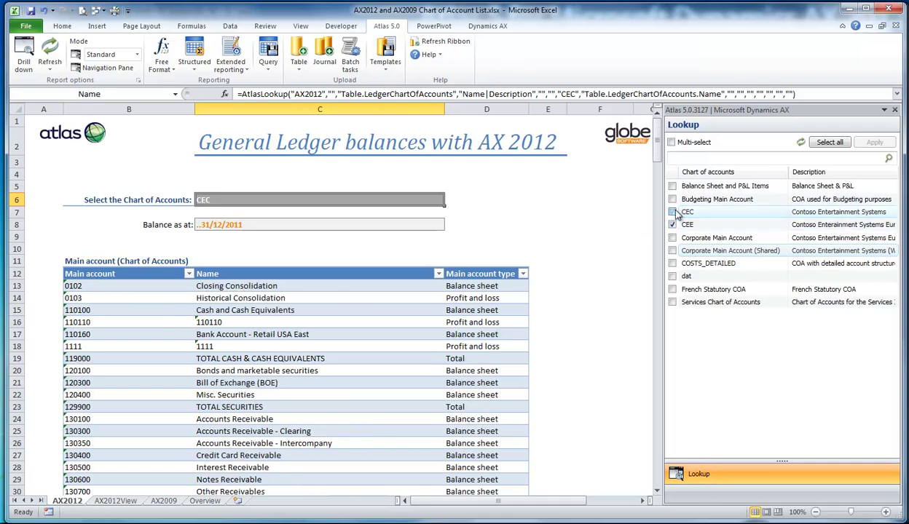
left_click(672, 238)
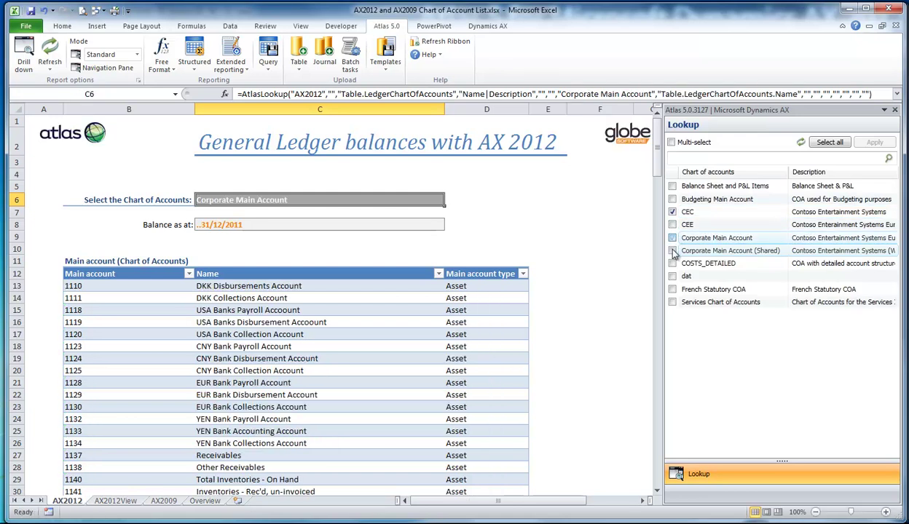
left_click(672, 250)
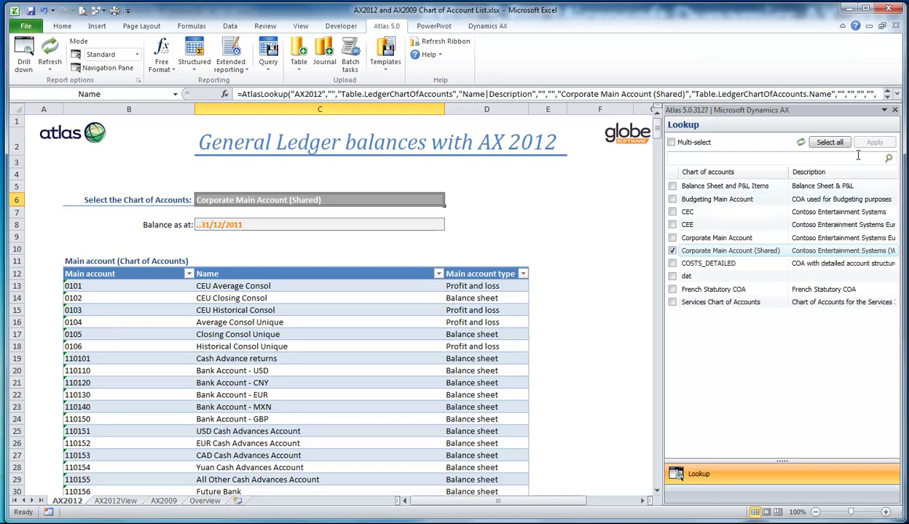
Step: Examine the company selection and ledger account list on the AX2009 sheet
left_click(164, 502)
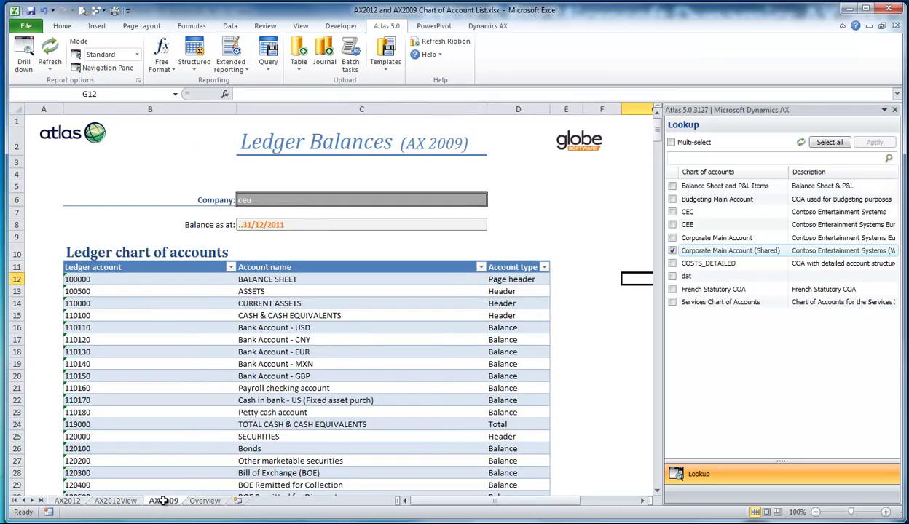
left_click(255, 199)
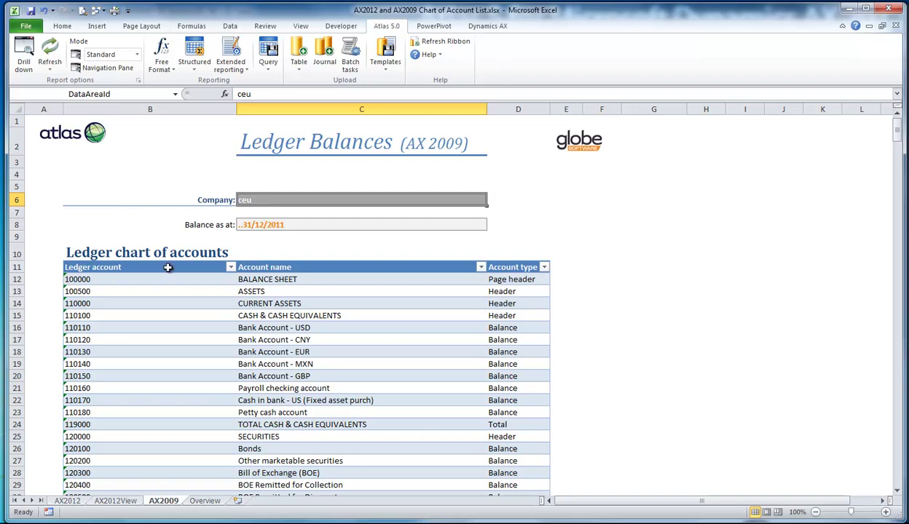
left_click(146, 290)
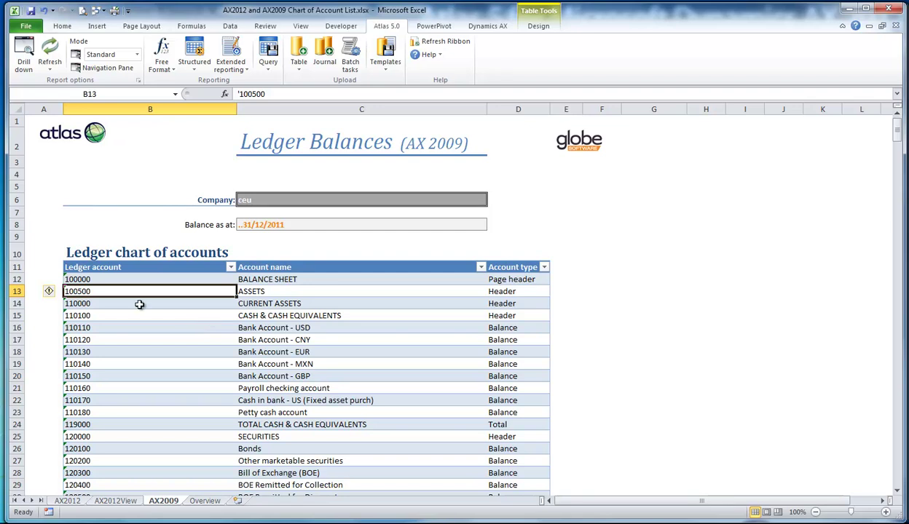
Step: Try ceed as the company on the AX2009 sheet, then set it back to ceu
left_click(256, 197)
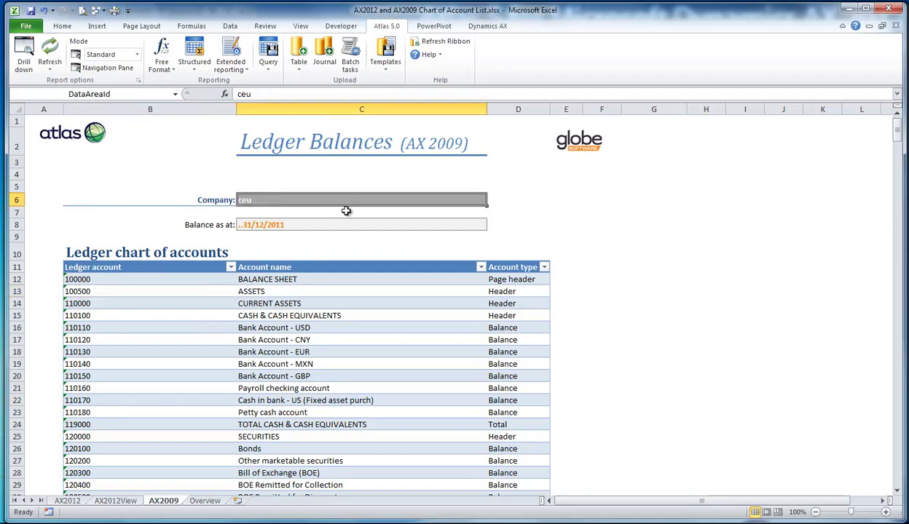
type("ceed")
key("Return")
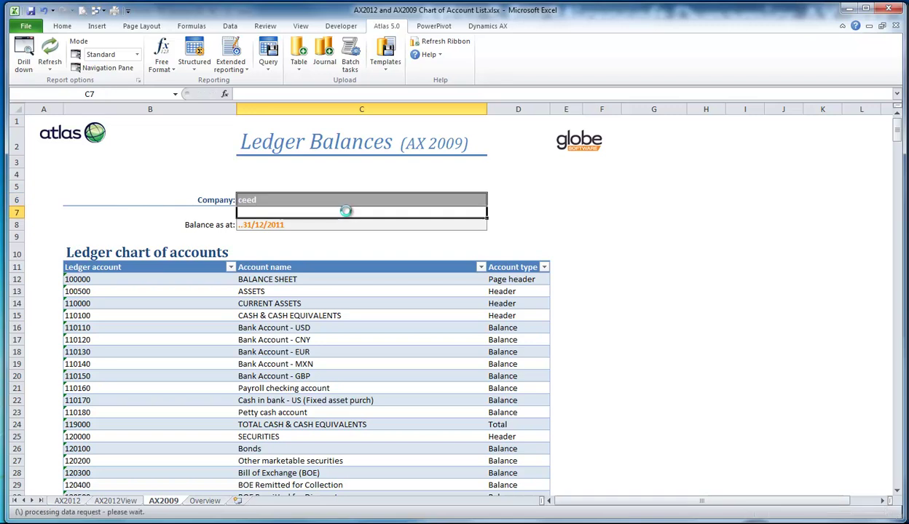
key("Up")
type("ceu")
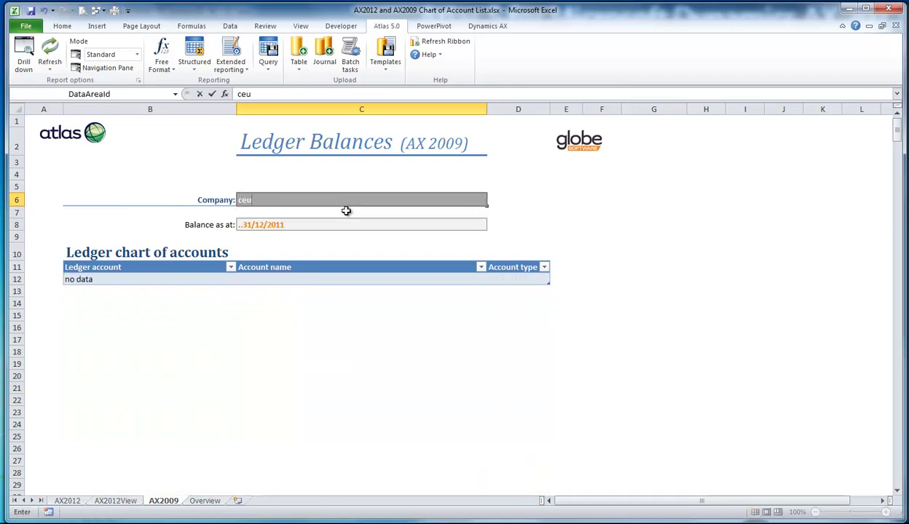
key("Return")
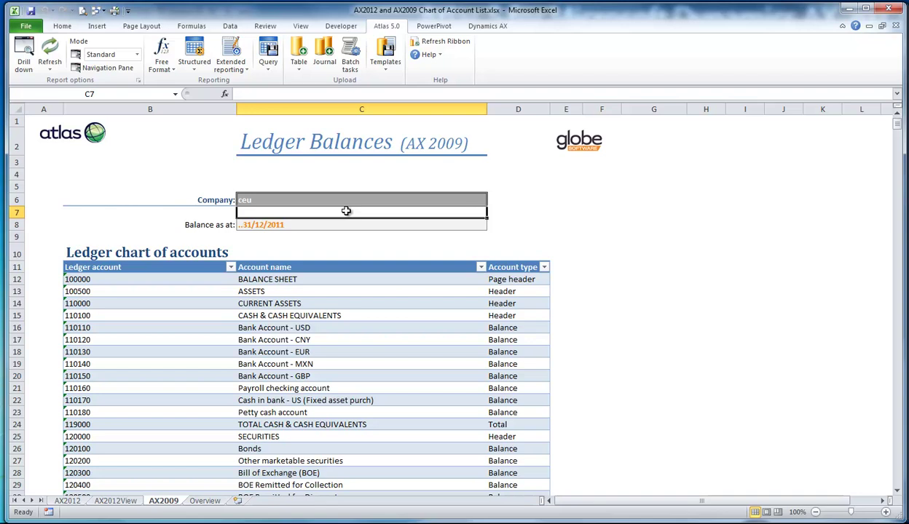
Step: Compare the account list on the AX2012 sheet with the one on the AX2009 sheet
left_click(64, 501)
left_click(334, 330)
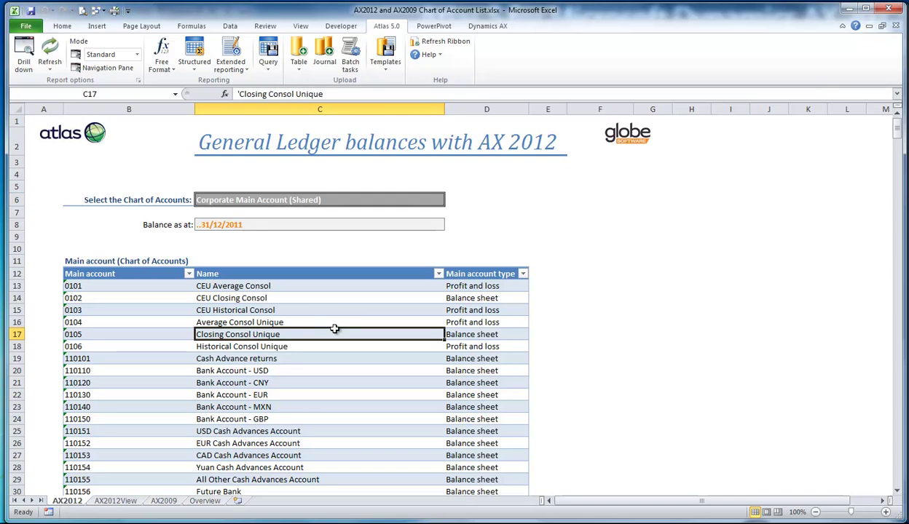
left_click(163, 501)
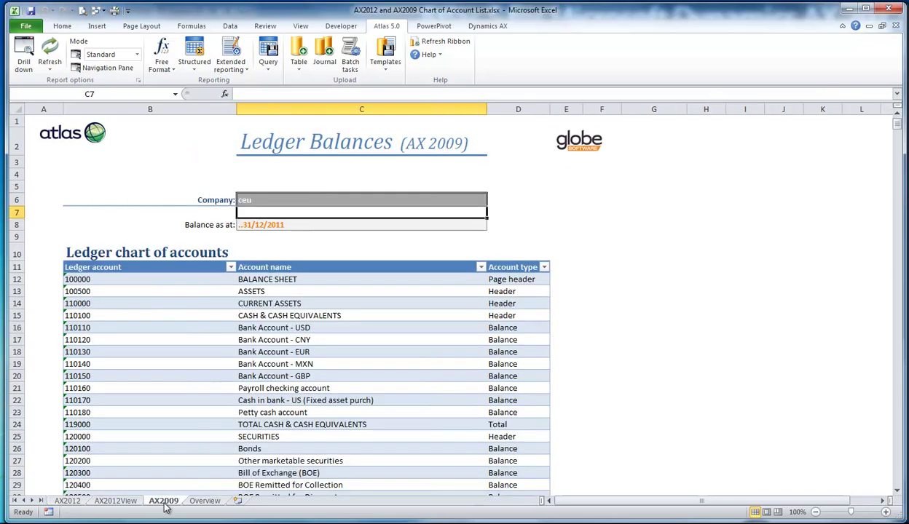
Step: Copy the Account type header to cell F11 on the AX2009 sheet and change its text to Balance
left_click(612, 267)
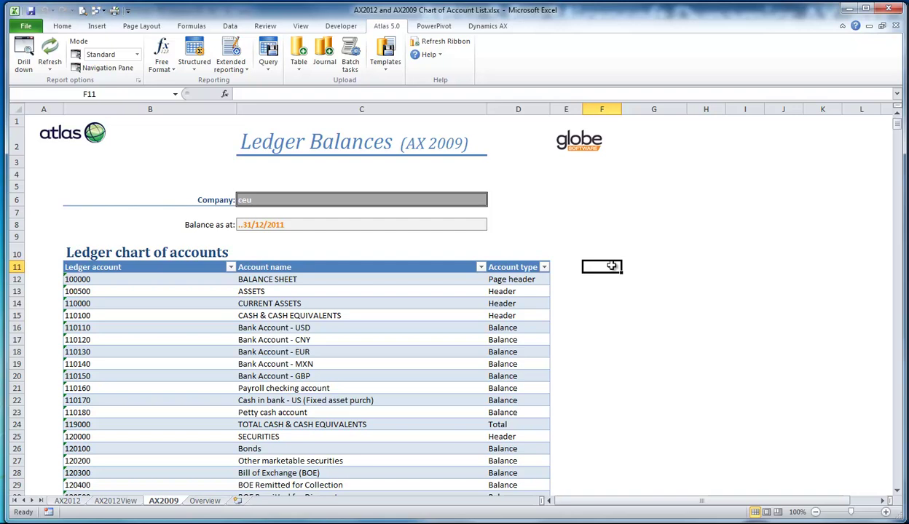
key("Left")
key("Left")
key("ctrl+c")
key("Right")
key("Right")
key("ctrl+v")
type("Balance")
key("Return")
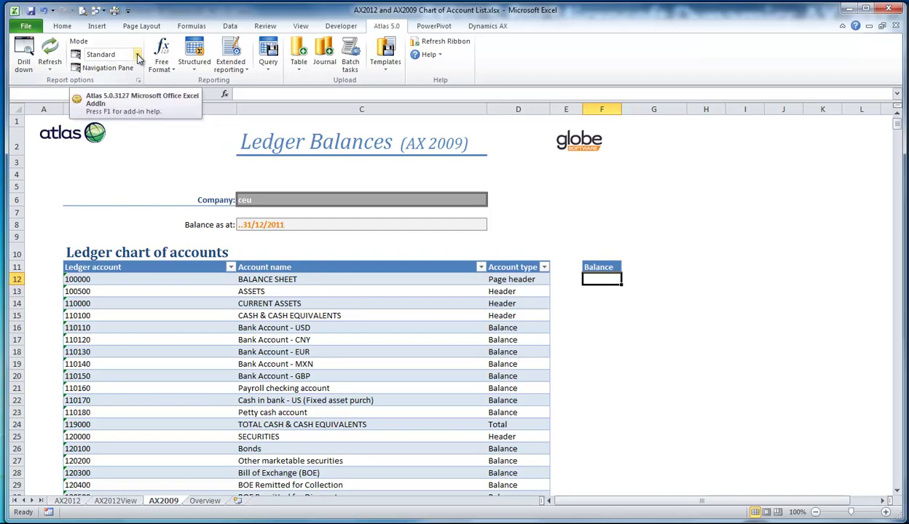
Step: Start an Atlas Balance formula in cell F12 using the AX2009 service and the Ledger transactions data source
left_click(161, 67)
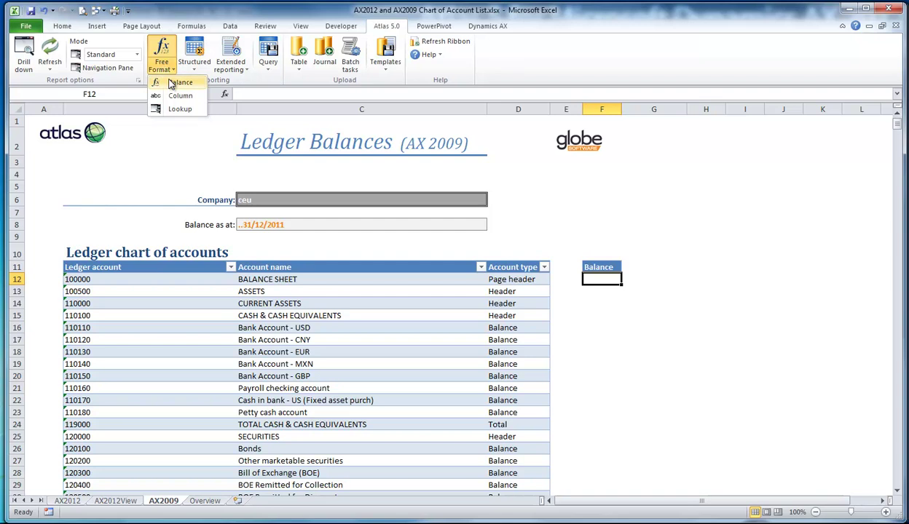
left_click(175, 83)
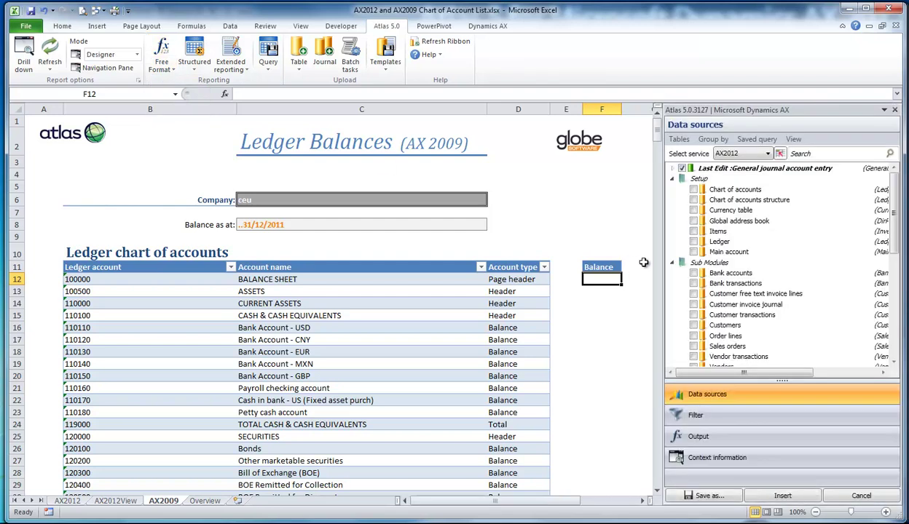
left_click(738, 154)
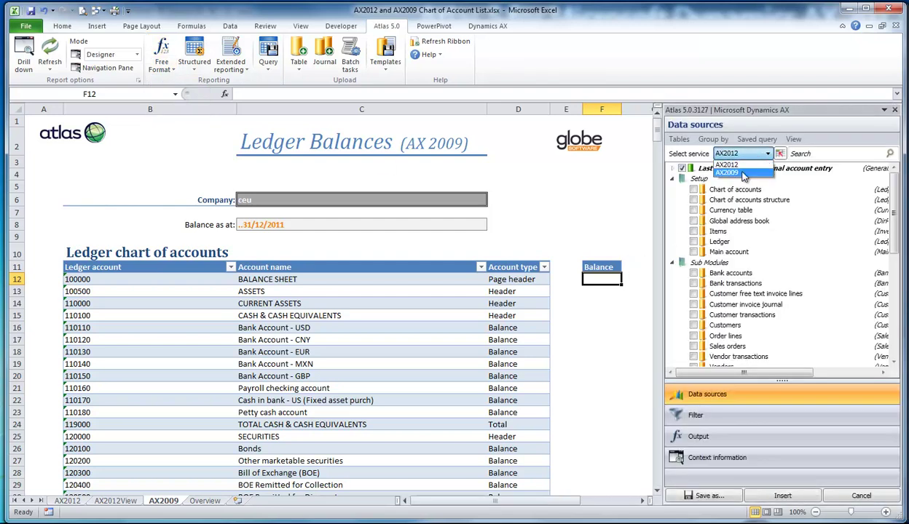
left_click(743, 174)
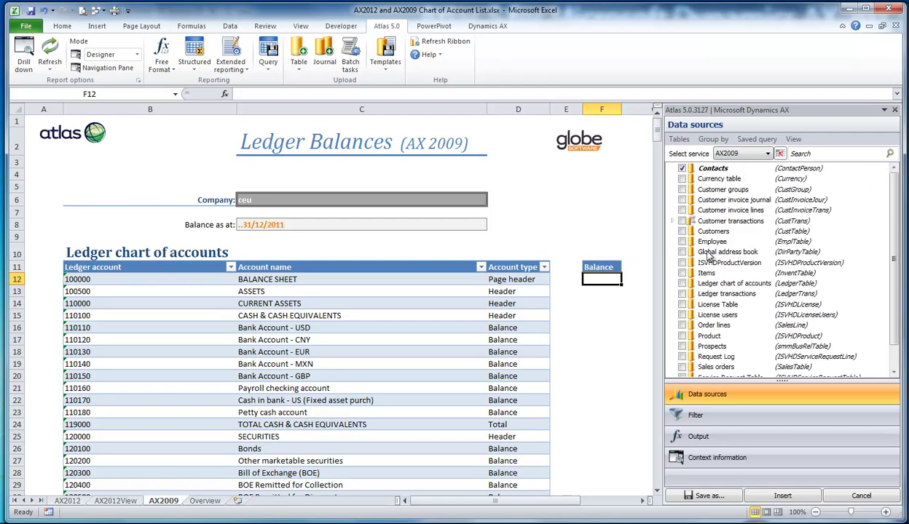
left_click(682, 295)
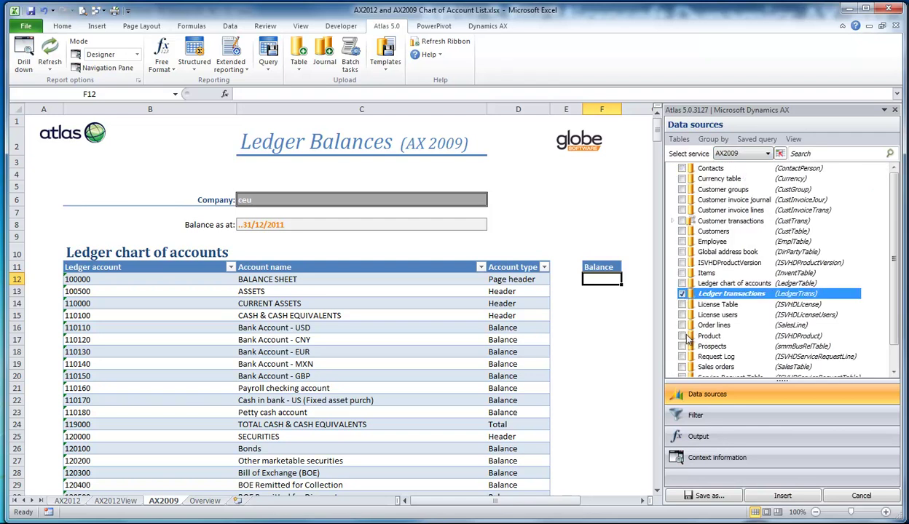
Step: Filter the ledger transactions' Company accounts field by the company in cell $C$6
left_click(696, 418)
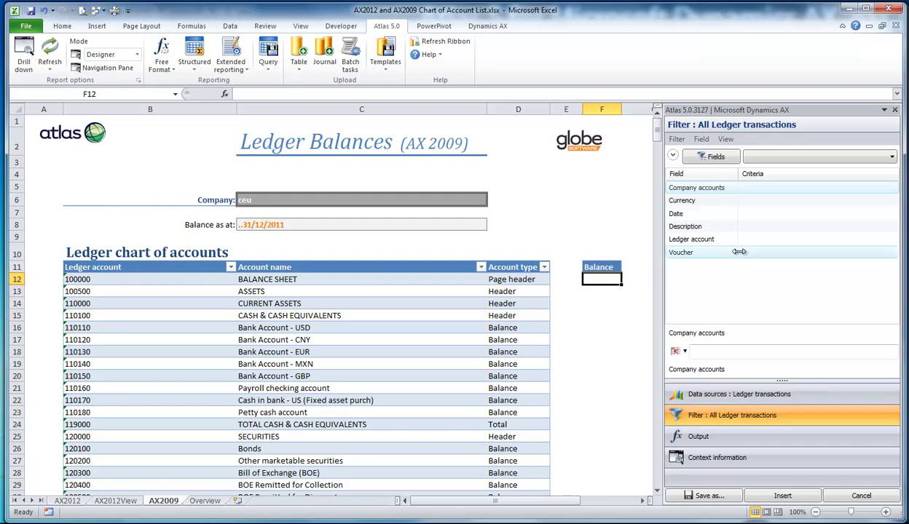
right_click(714, 188)
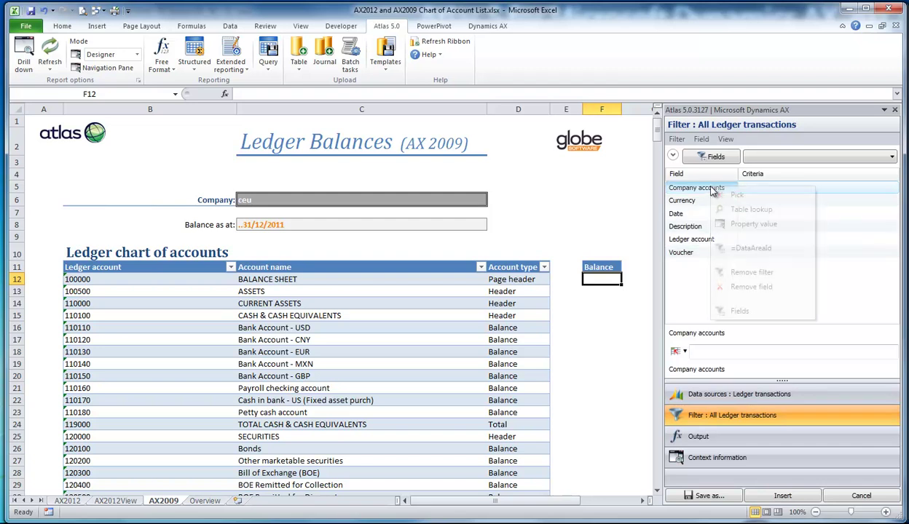
left_click(736, 196)
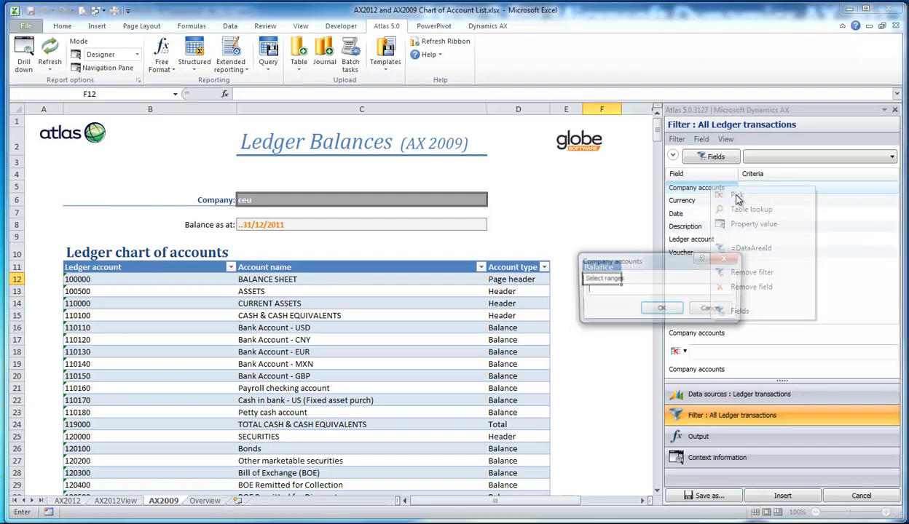
left_click(245, 195)
left_click(660, 310)
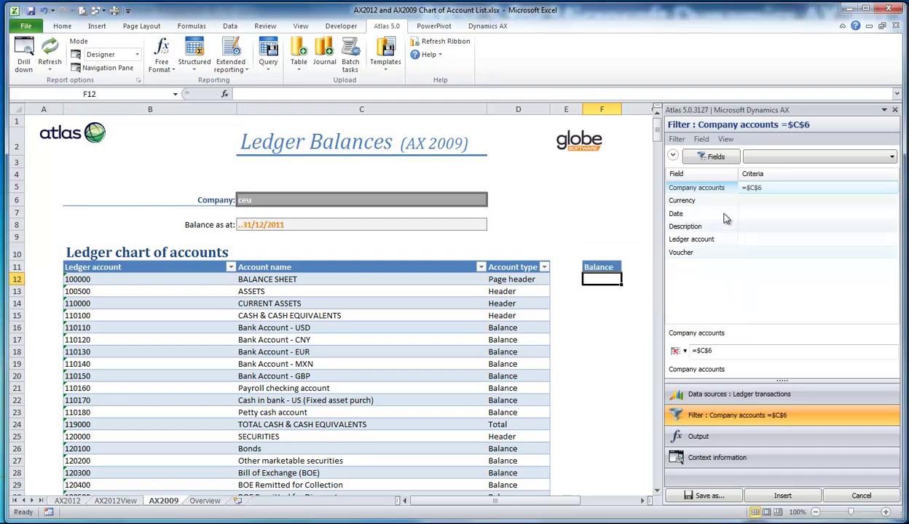
Step: Filter the Ledger account field by the first account in the list, with the row left relative as =$B12
left_click(696, 241)
right_click(695, 241)
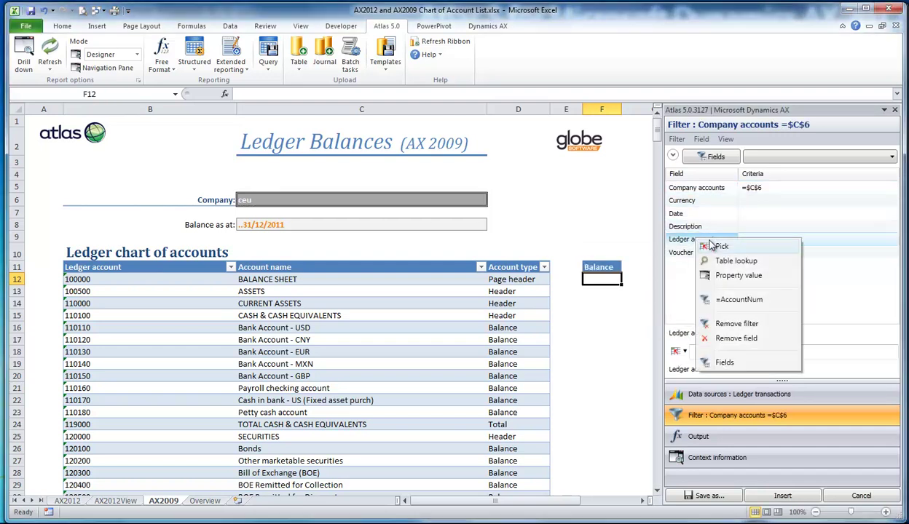
left_click(723, 247)
left_click(154, 279)
left_click(662, 310)
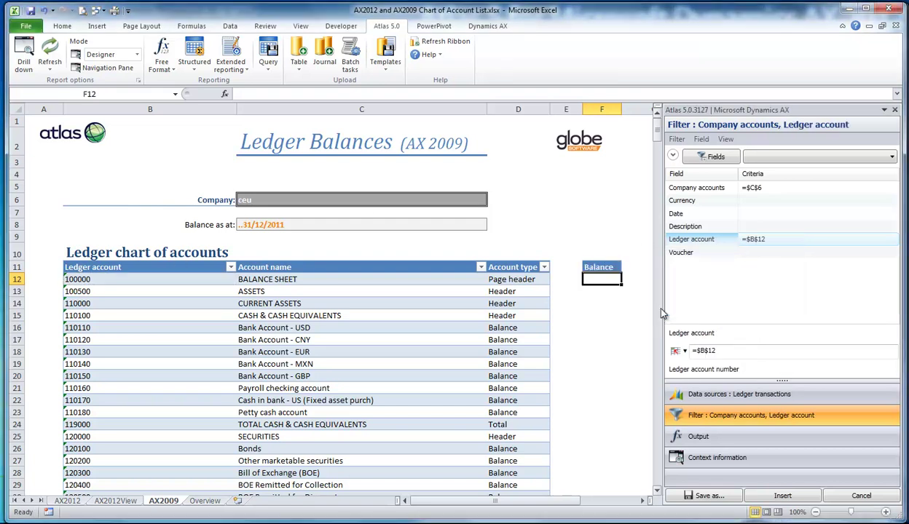
left_click(764, 239)
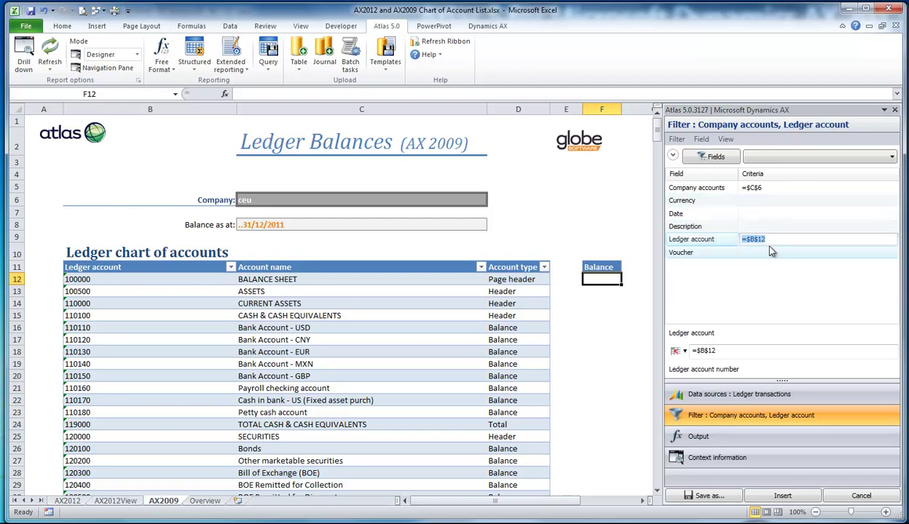
left_click(762, 239)
key("BackSpace")
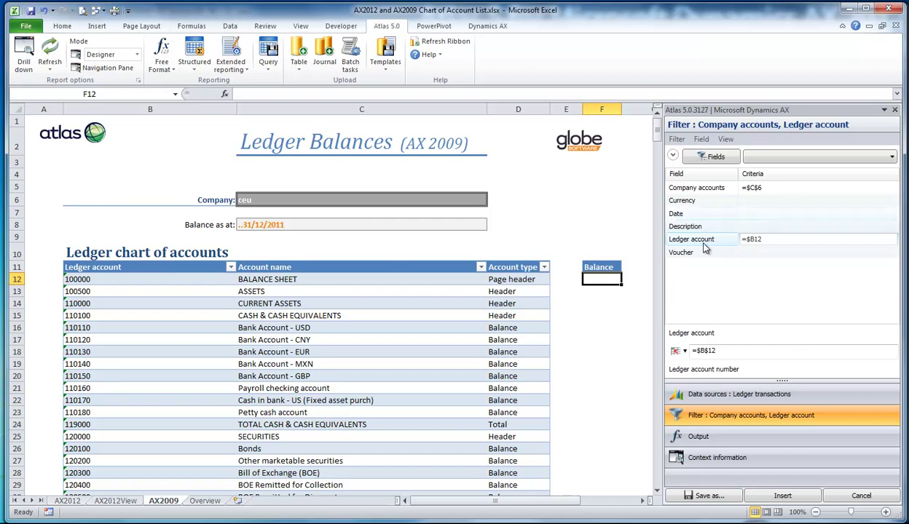
Step: Use the sum of Amount as the balance output and filter the Date field by cell $C$8
left_click(714, 436)
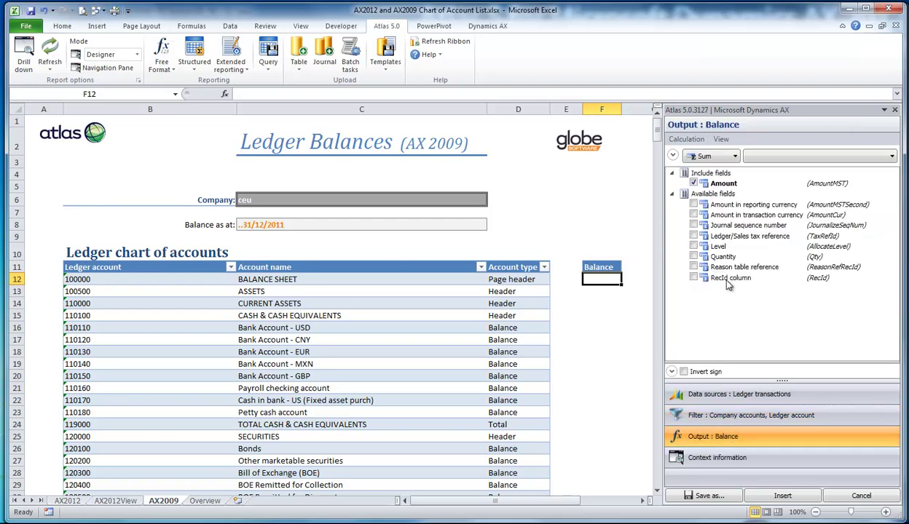
left_click(734, 186)
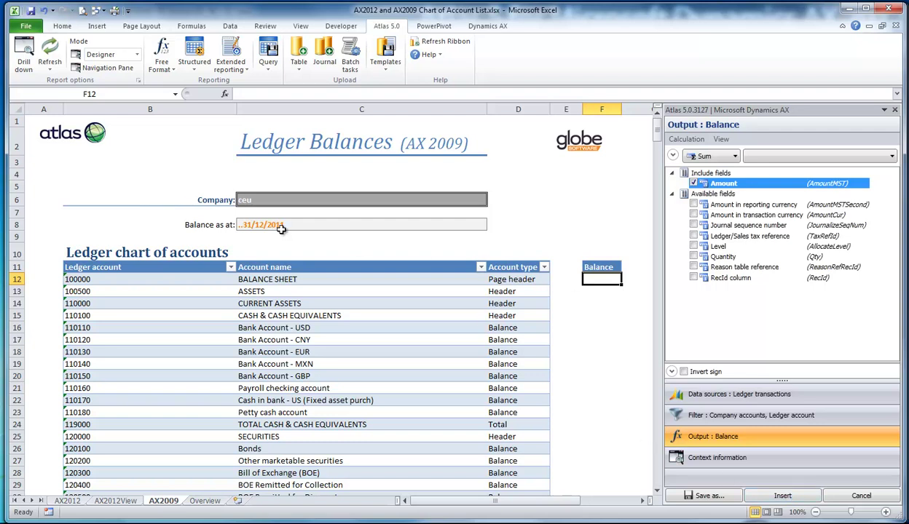
left_click(714, 416)
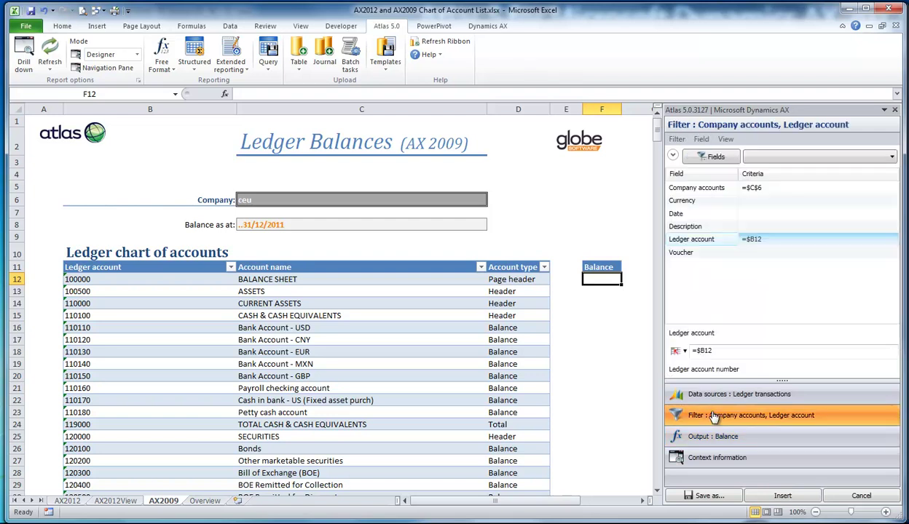
left_click(719, 215)
right_click(719, 215)
left_click(721, 216)
left_click(268, 224)
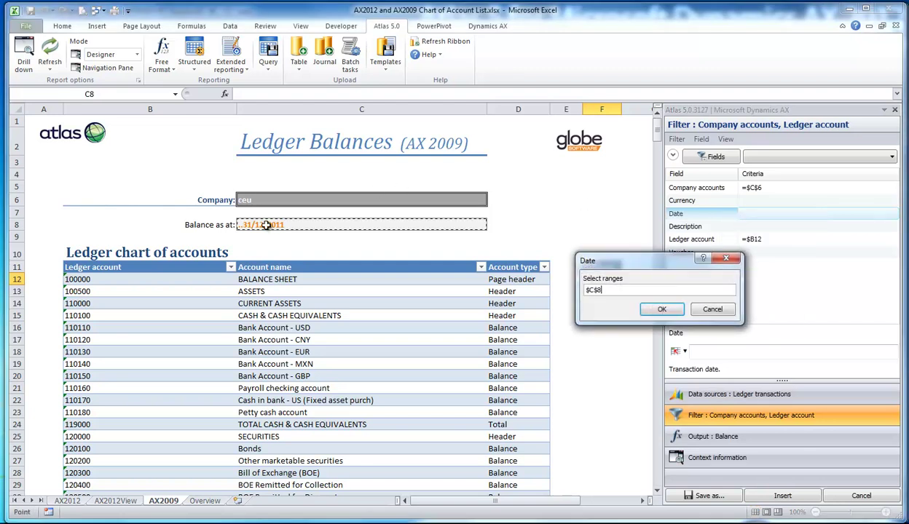
left_click(661, 309)
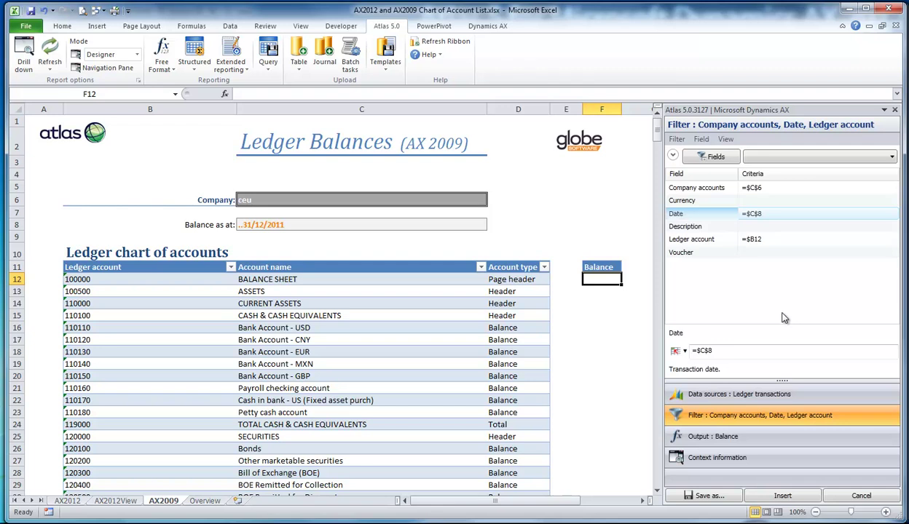
Step: Insert the balance formula in F12, close the Atlas pane and widen column F
left_click(772, 488)
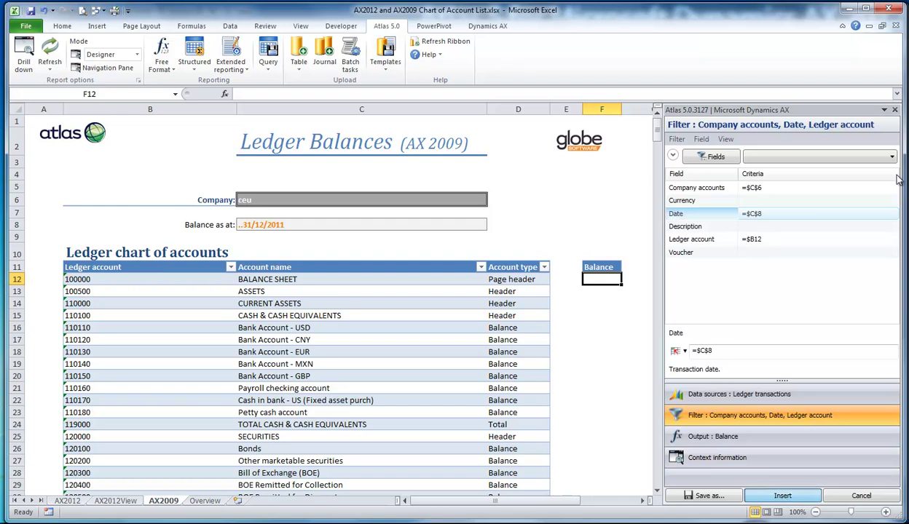
left_click(895, 110)
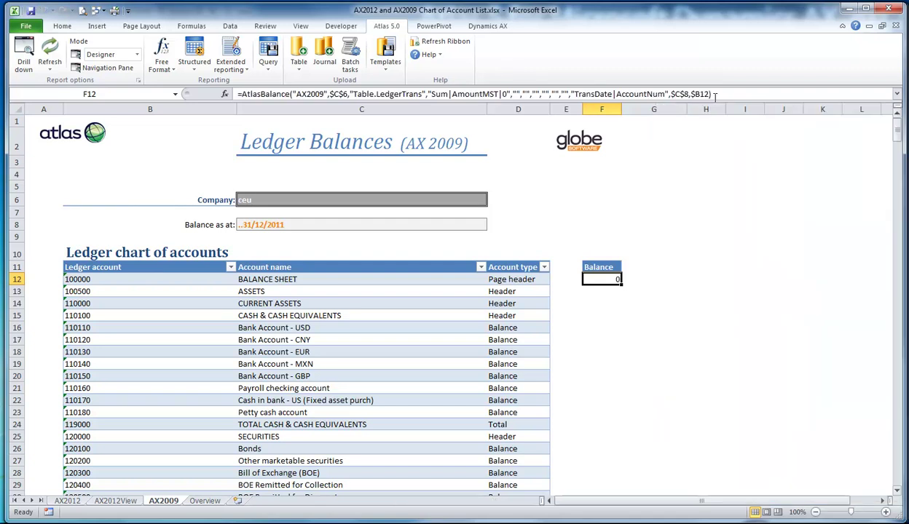
left_click_drag(621, 108, 661, 106)
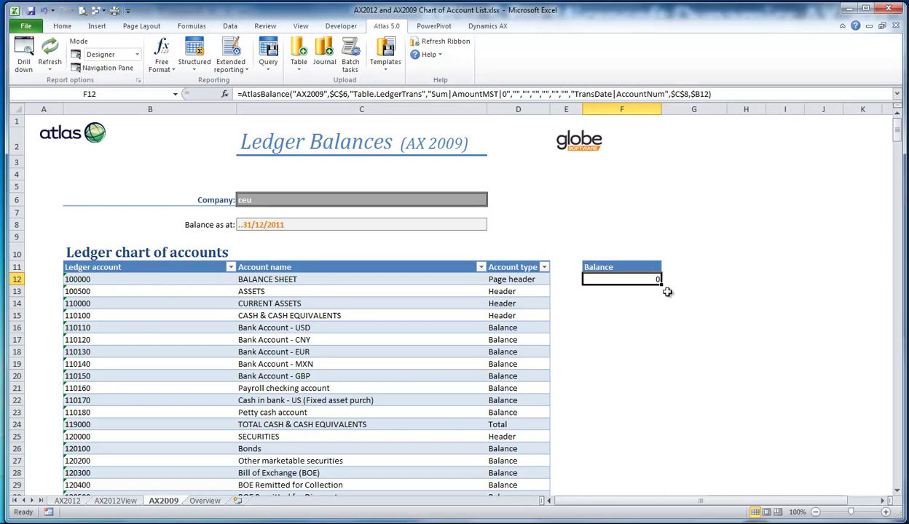
Step: Fill the balance formula from F12 down column F alongside the whole ledger account list
left_click_drag(661, 284, 623, 386)
scroll(710, 339, "up", 20)
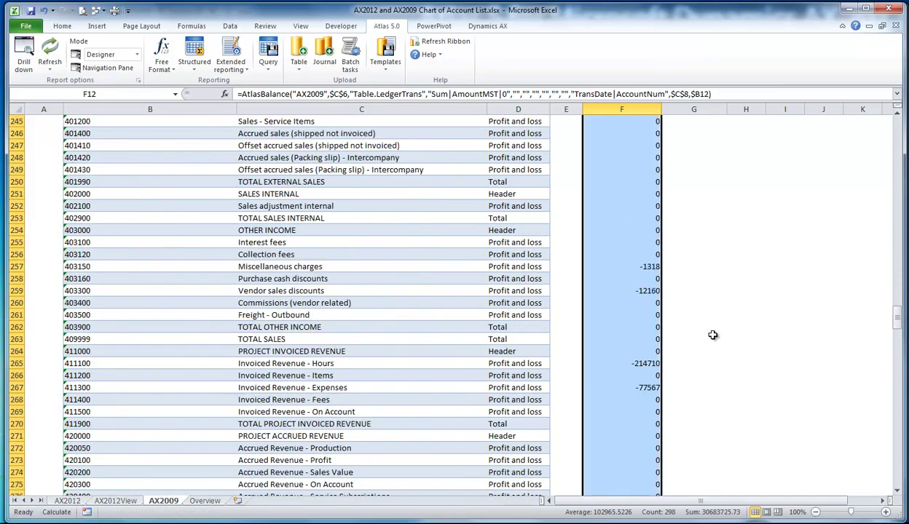
scroll(703, 343, "up", 20)
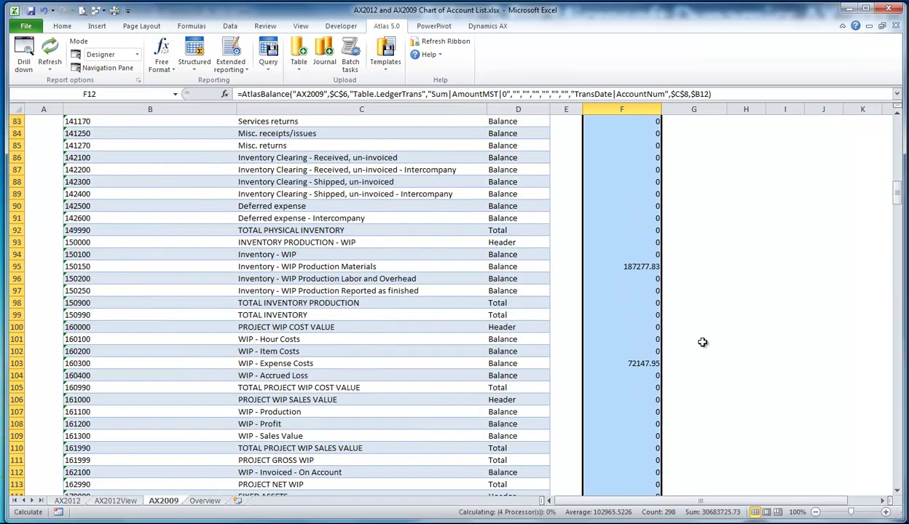
scroll(703, 343, "down", 20)
scroll(702, 343, "down", 20)
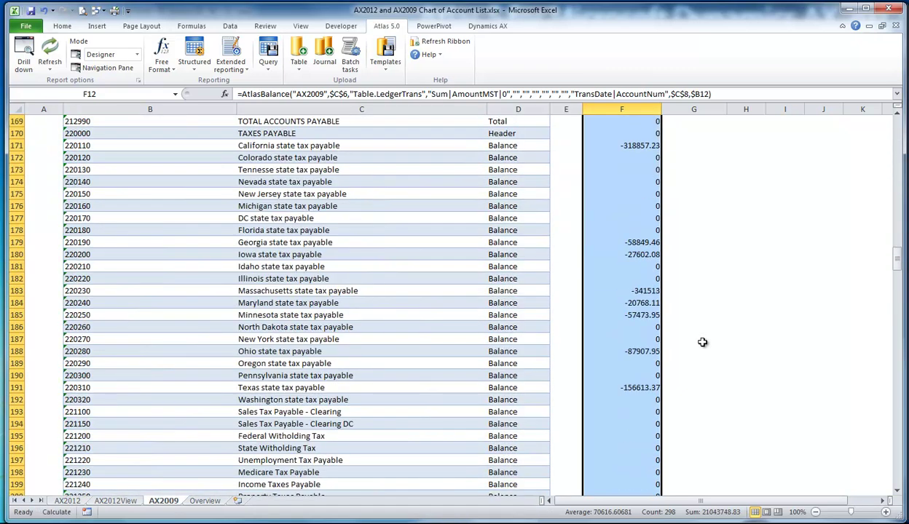
scroll(702, 327, "up", 5)
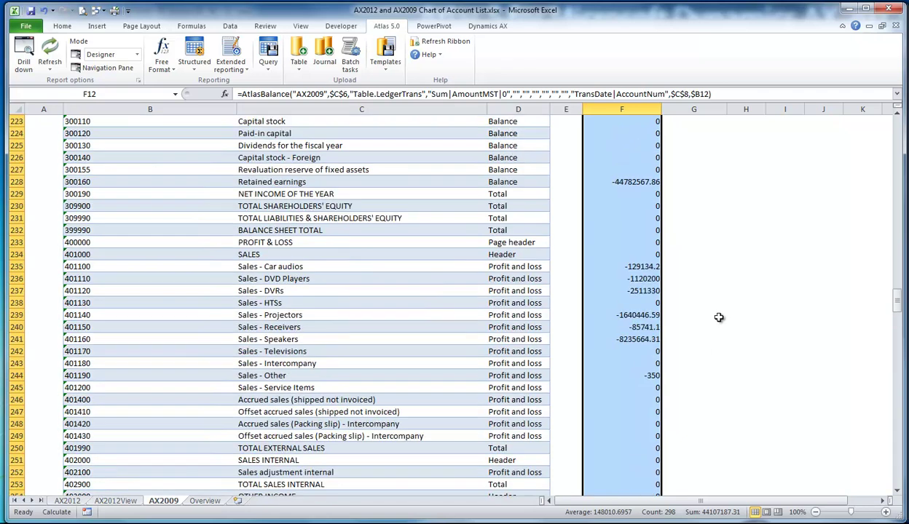
Step: Drill down into the ledger transactions behind the Sales - DVD Players balance, then close them and return to the report header
left_click(640, 279)
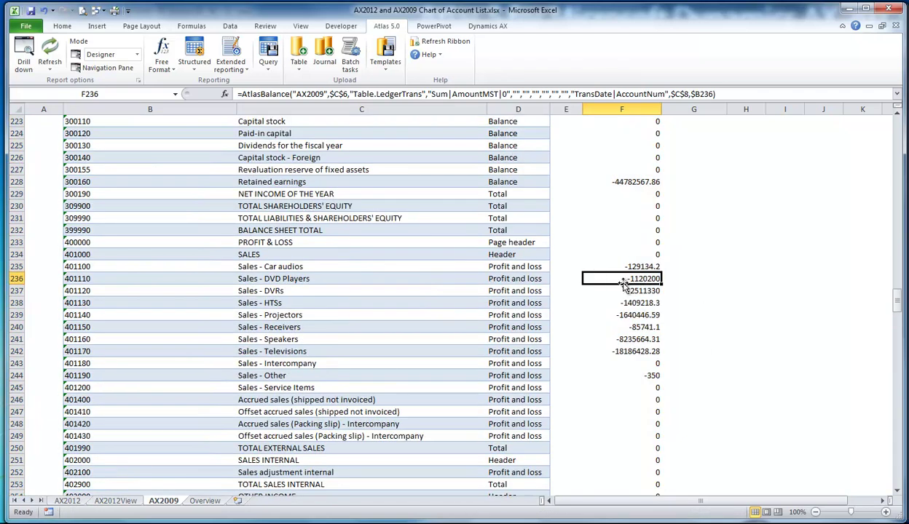
left_click(25, 51)
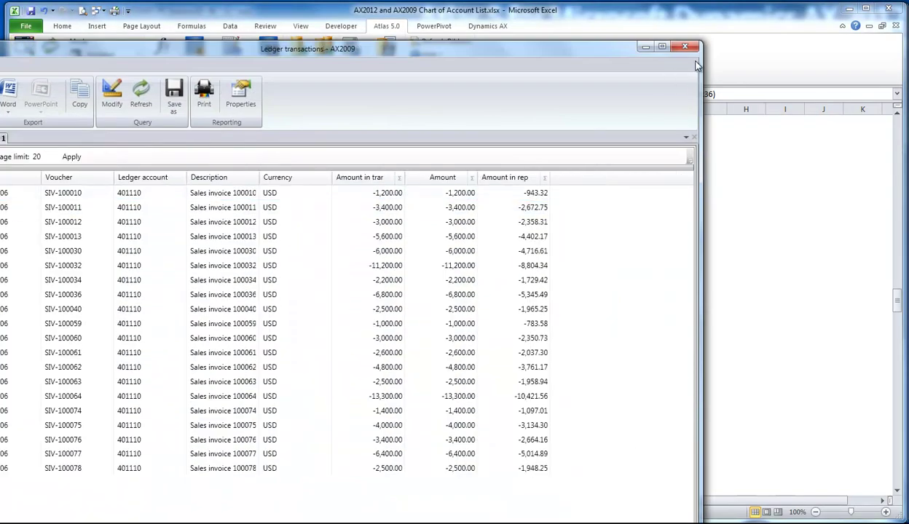
left_click(685, 47)
left_click_drag(898, 298, 899, 125)
left_click(558, 224)
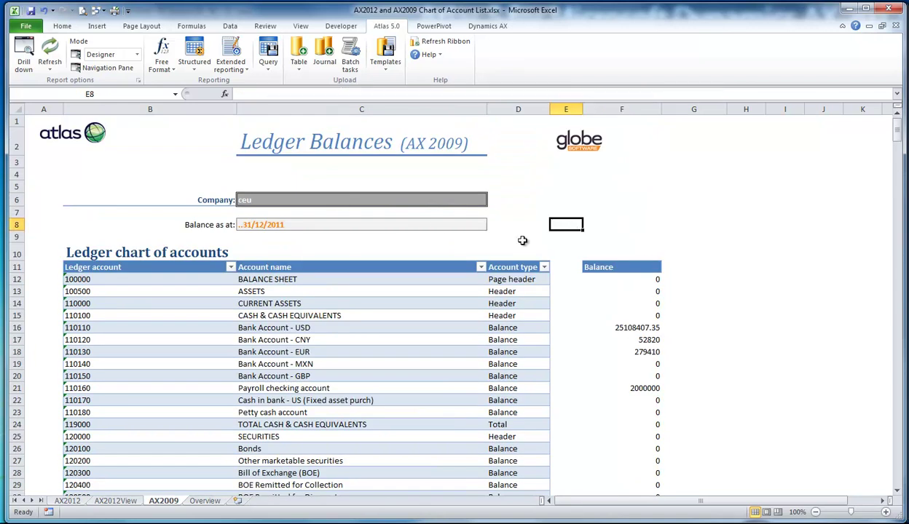
Step: On the AX2012 sheet, copy the Main account type header to cell F12 and change its text to Balance
left_click(69, 500)
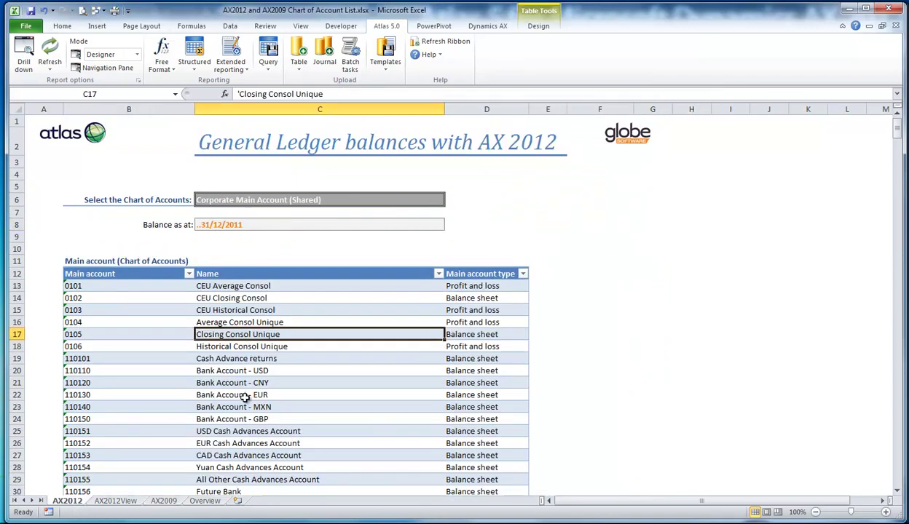
left_click(582, 276)
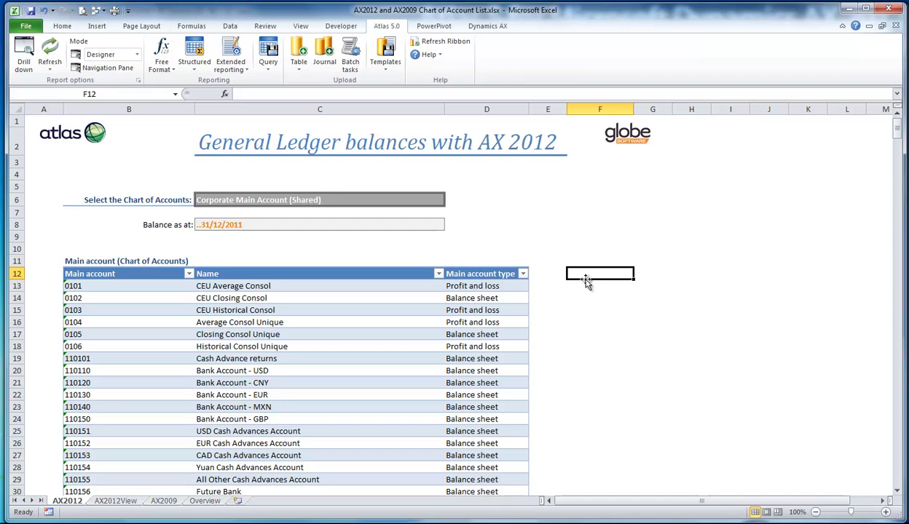
key("Left")
key("Left")
key("ctrl+c")
key("Right")
key("Right")
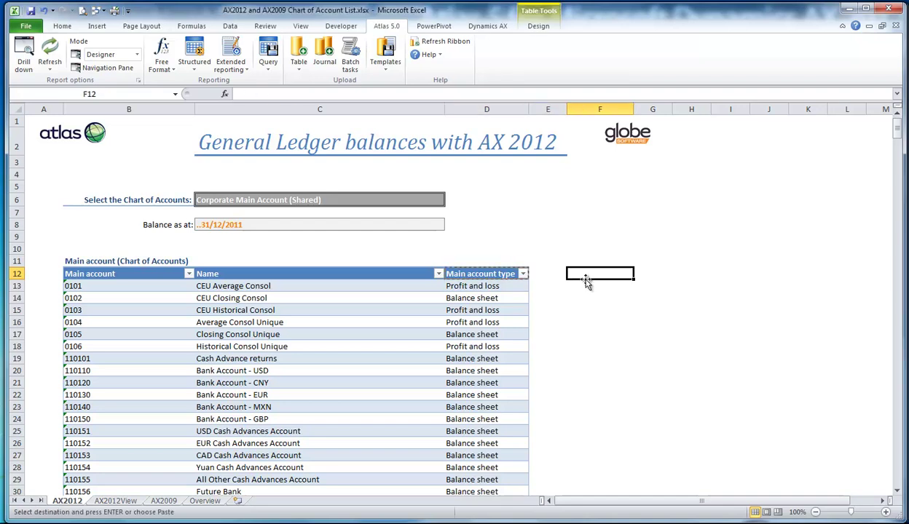
key("ctrl+v")
type("Balance")
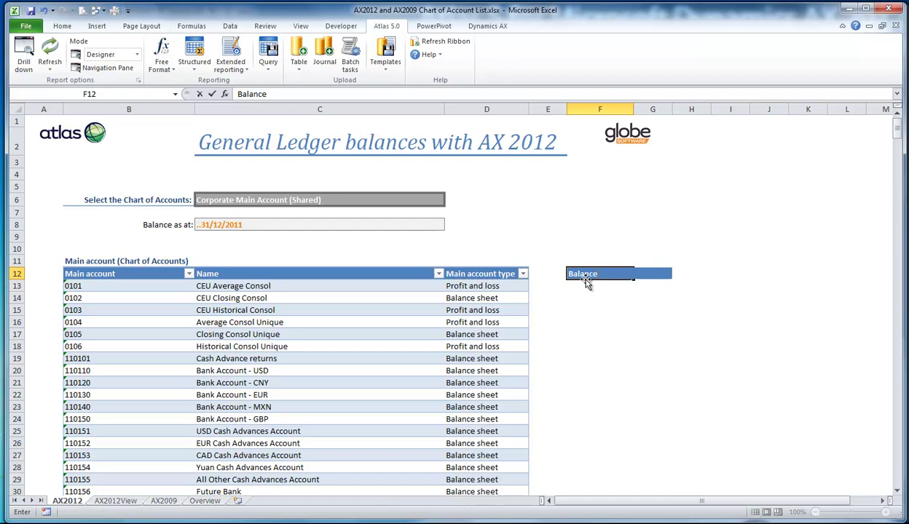
key("Return")
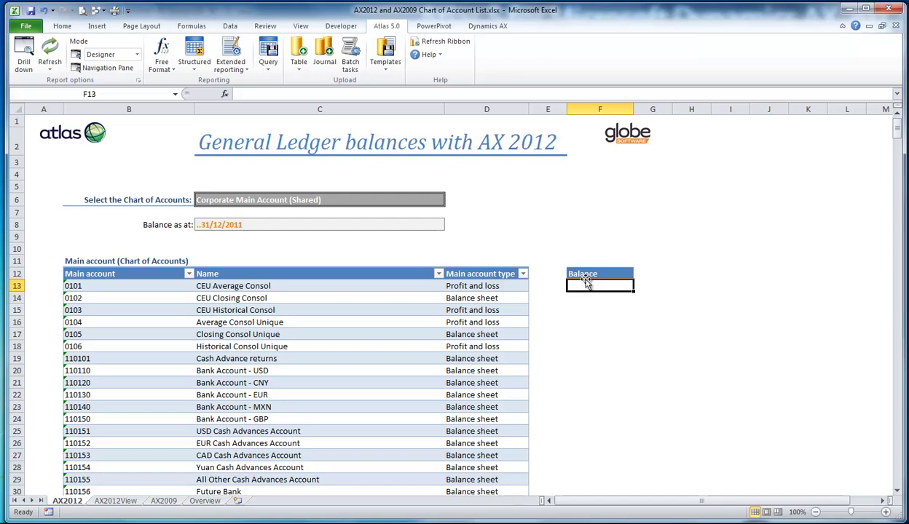
Step: Enter CEU in cell F10 above the Balance header and select F13 below the header
key("Up")
key("Up")
key("Up")
type("CEU")
key("Return")
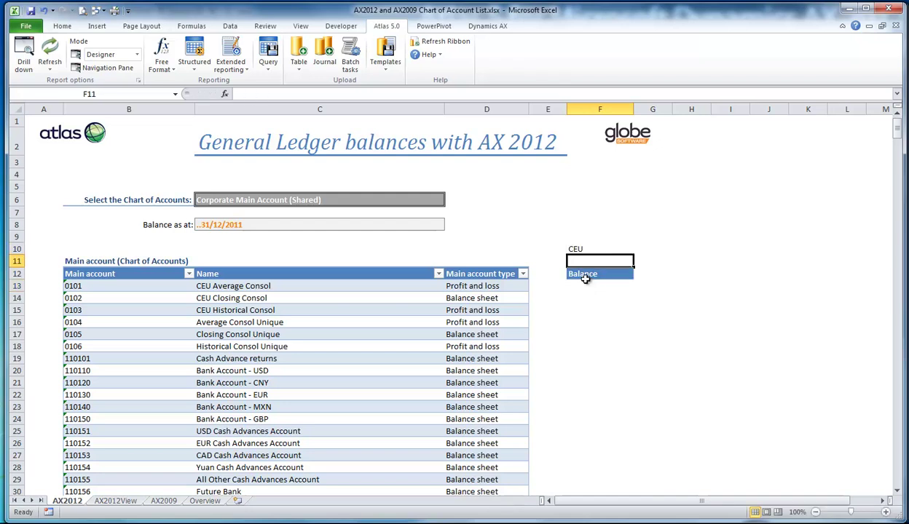
key("Down")
key("Down")
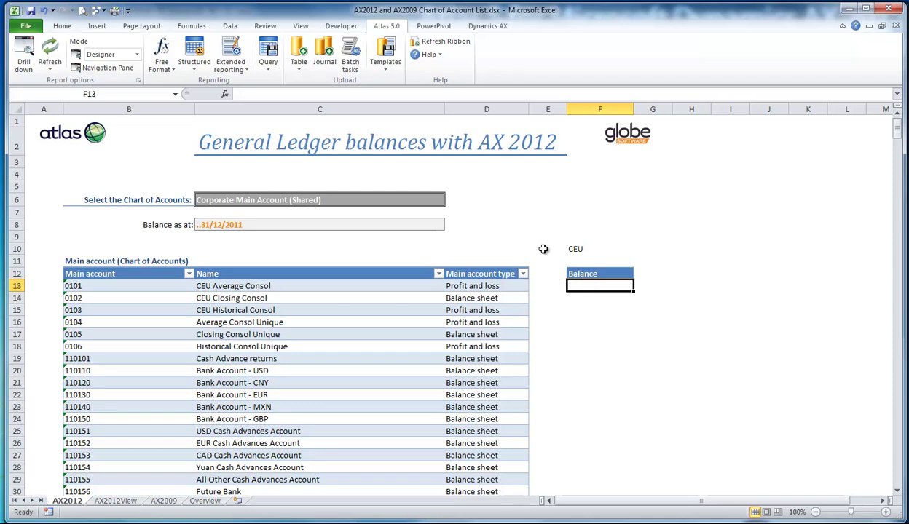
Step: Start a free-format balance function in F13 using the posted General journal account entry table from the AX2012 service as data source
left_click(172, 70)
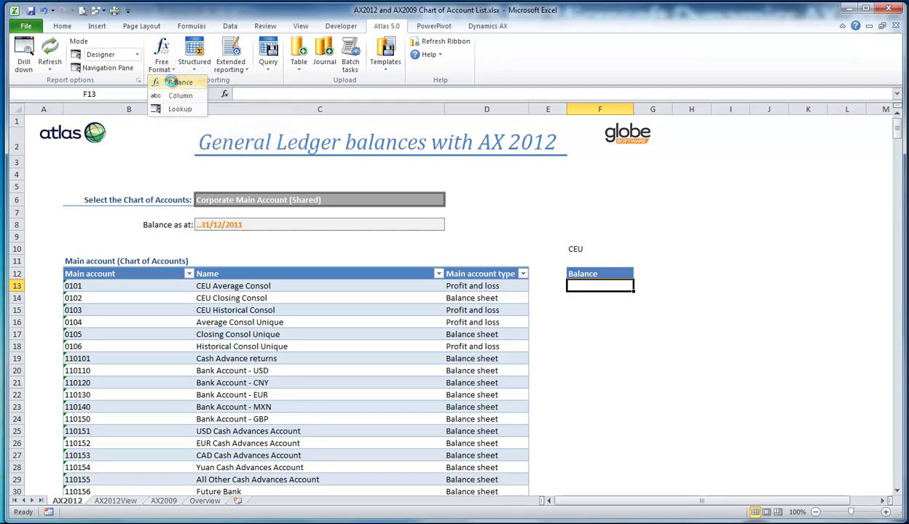
left_click(169, 82)
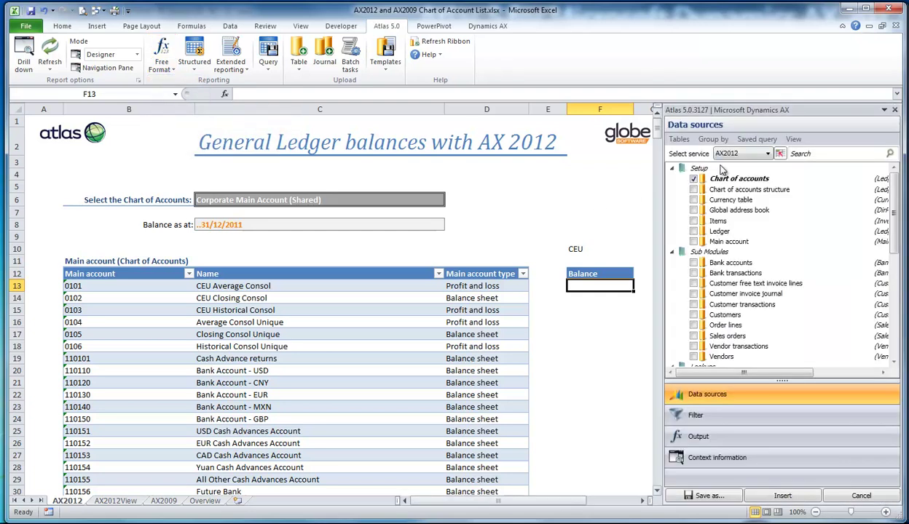
left_click(672, 169)
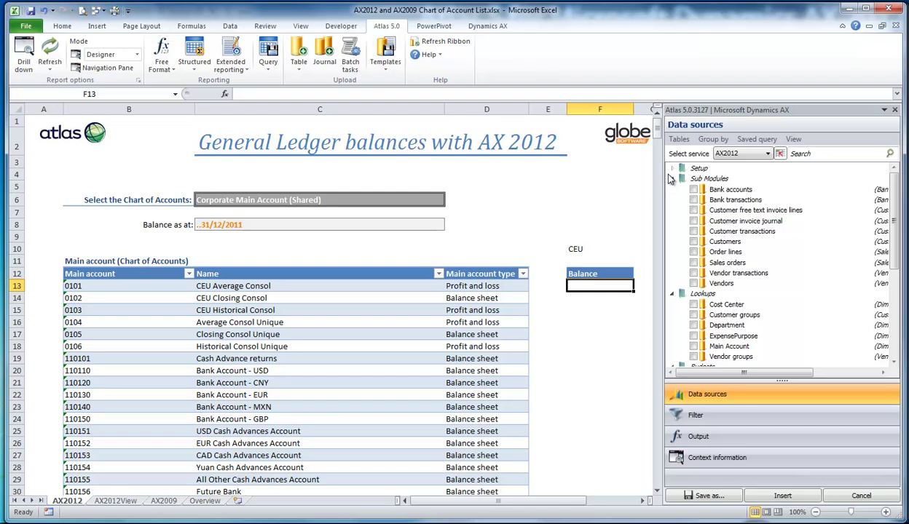
left_click(672, 178)
scroll(670, 215, "down", 1)
scroll(670, 214, "down", 3)
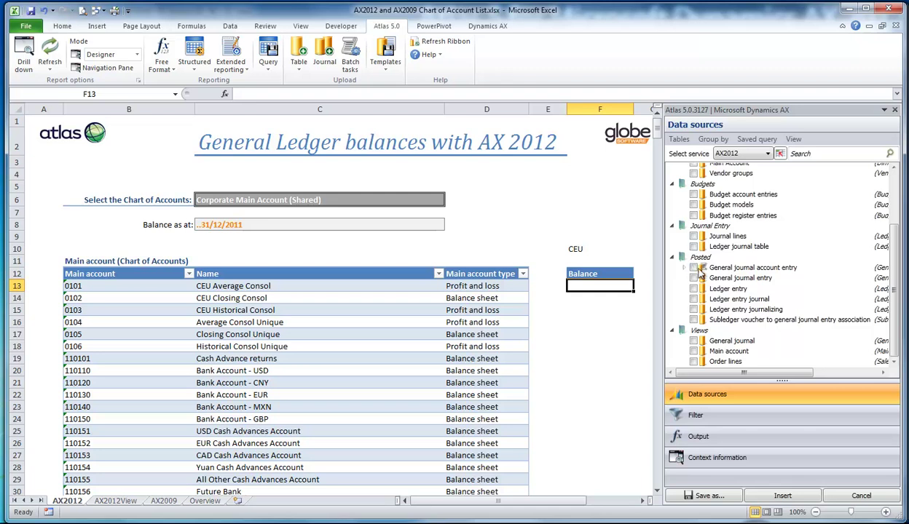
left_click(694, 268)
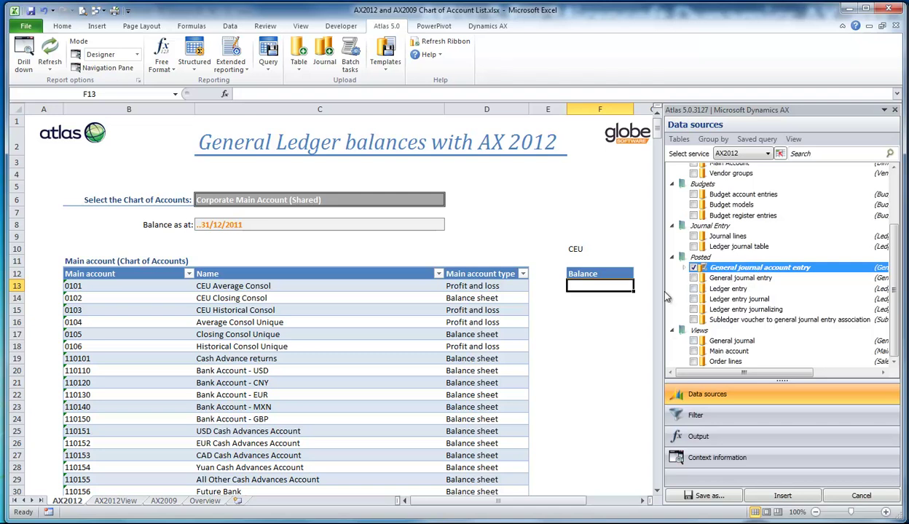
left_click_drag(681, 373, 753, 377)
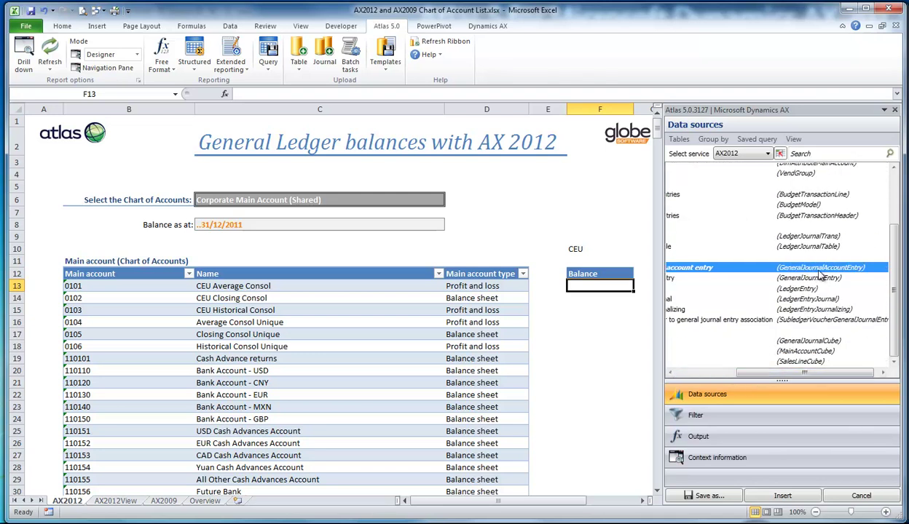
left_click_drag(766, 373, 706, 373)
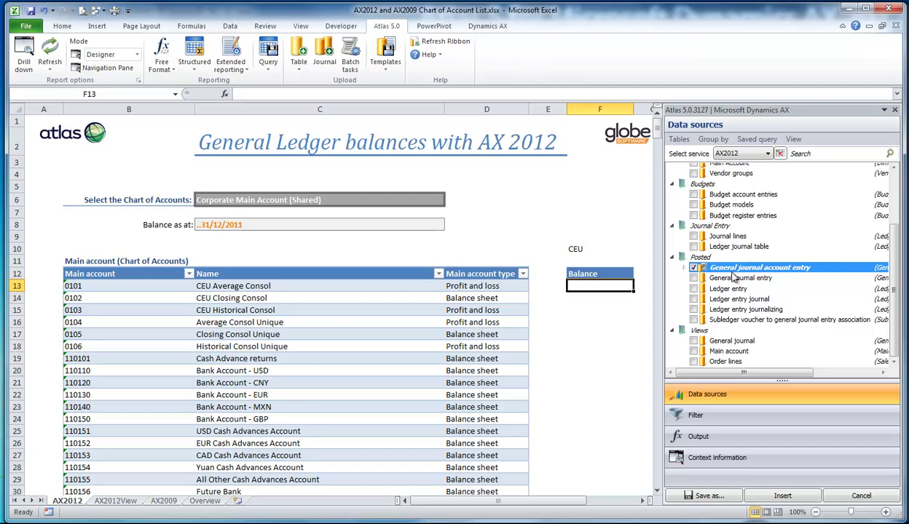
Step: Filter the general journal account entries by linking the Company accounts criterion to cell F10
left_click(704, 419)
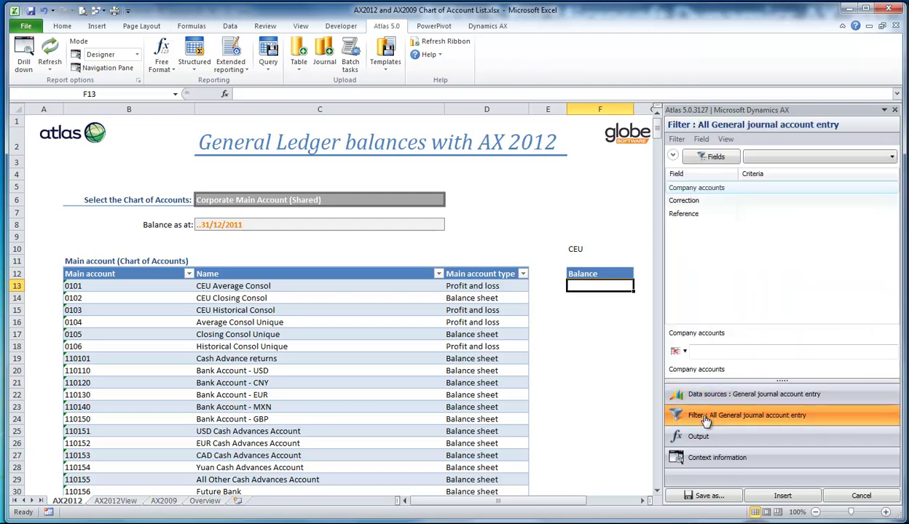
right_click(720, 188)
left_click(725, 195)
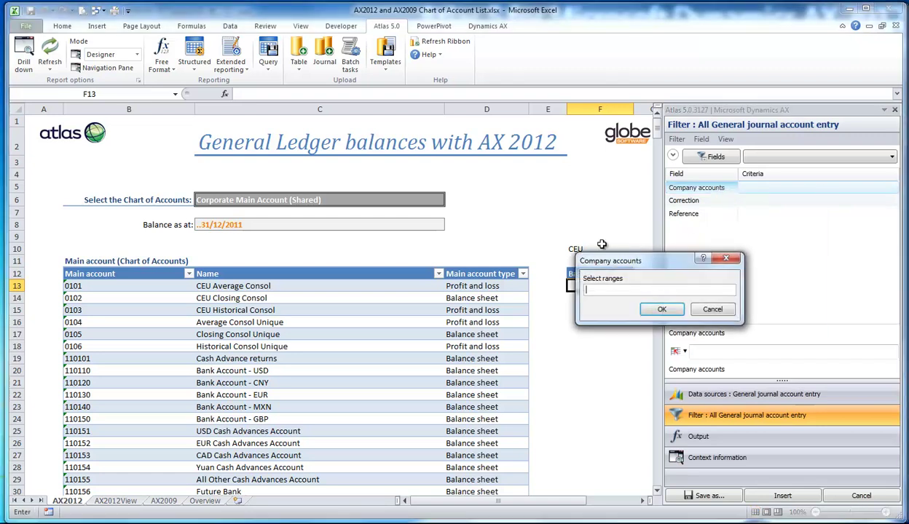
left_click(574, 248)
left_click(662, 309)
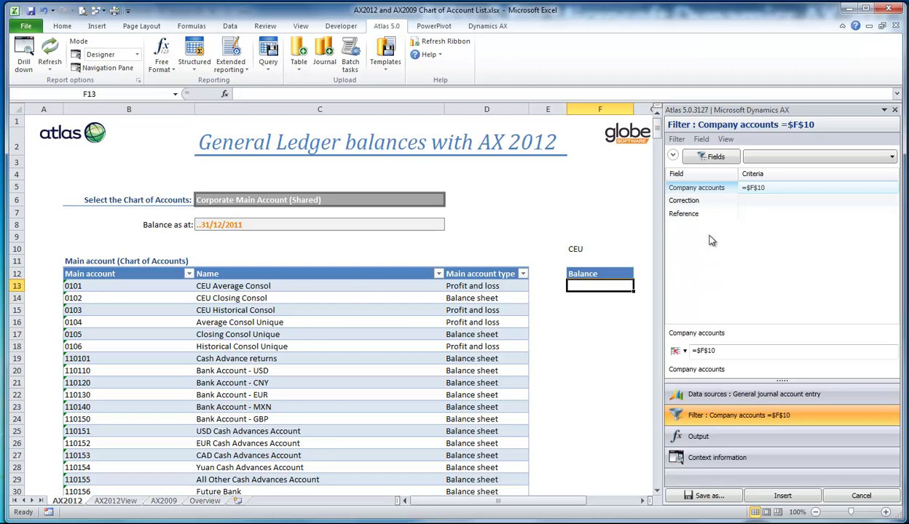
Step: Select the MainAccount field (LedgerDimension_MainAccount) of General journal account entry for filtering, with system names shown
left_click(701, 156)
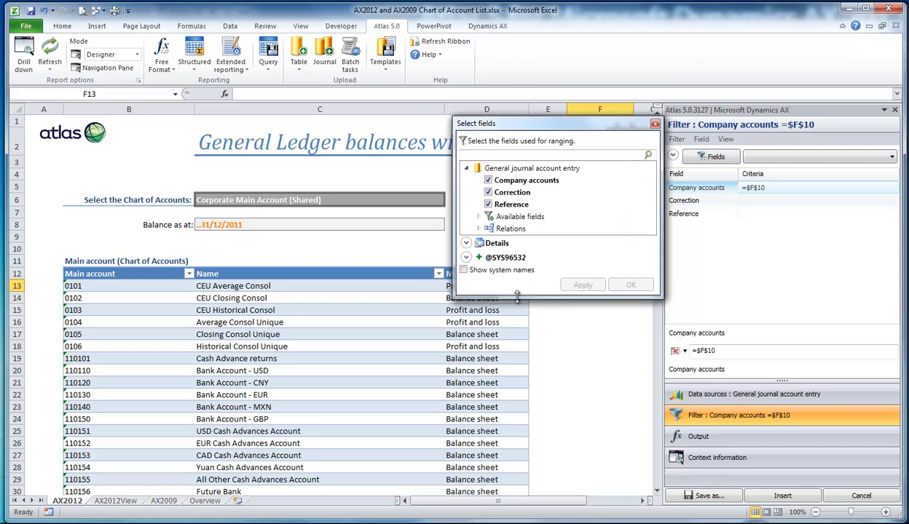
left_click_drag(507, 284, 522, 464)
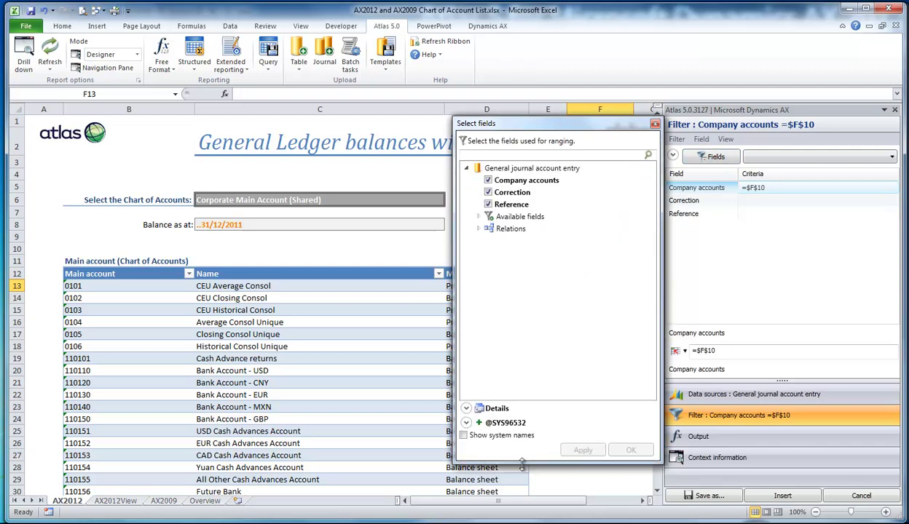
left_click(479, 218)
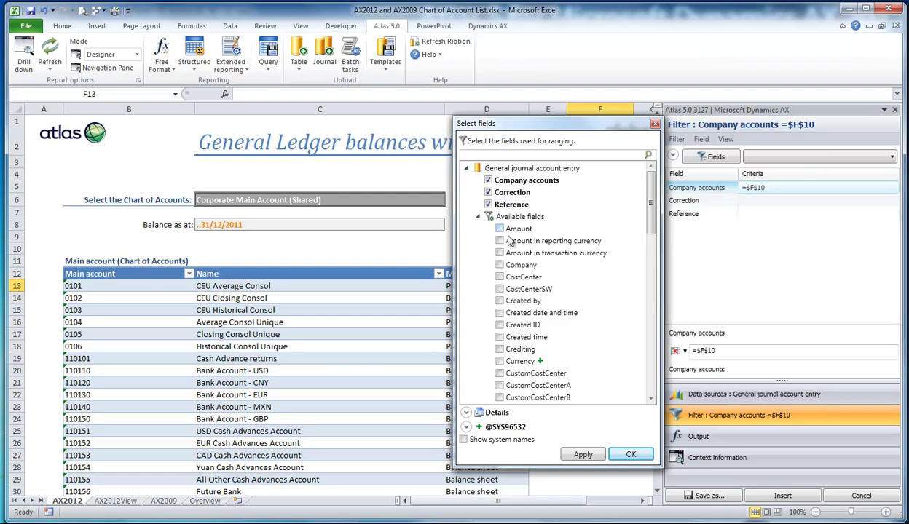
scroll(510, 240, "down", 1)
scroll(514, 246, "down", 6)
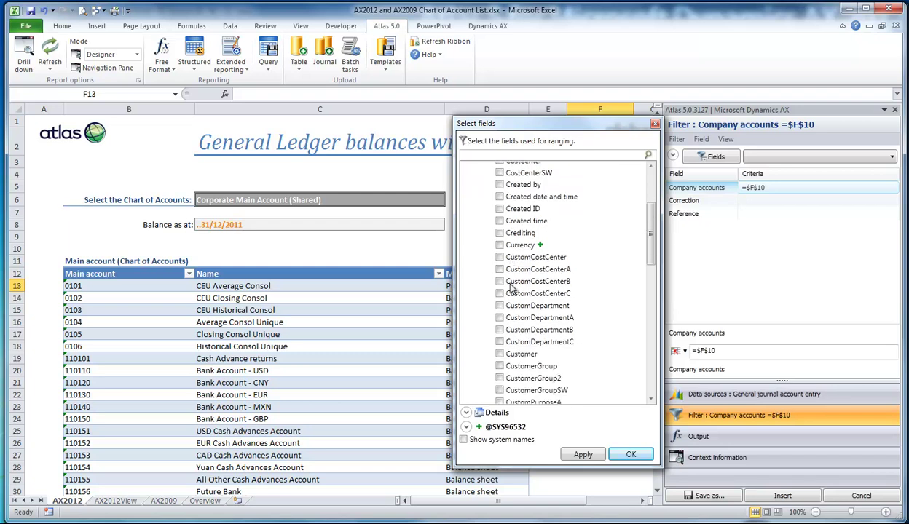
scroll(510, 297, "down", 1)
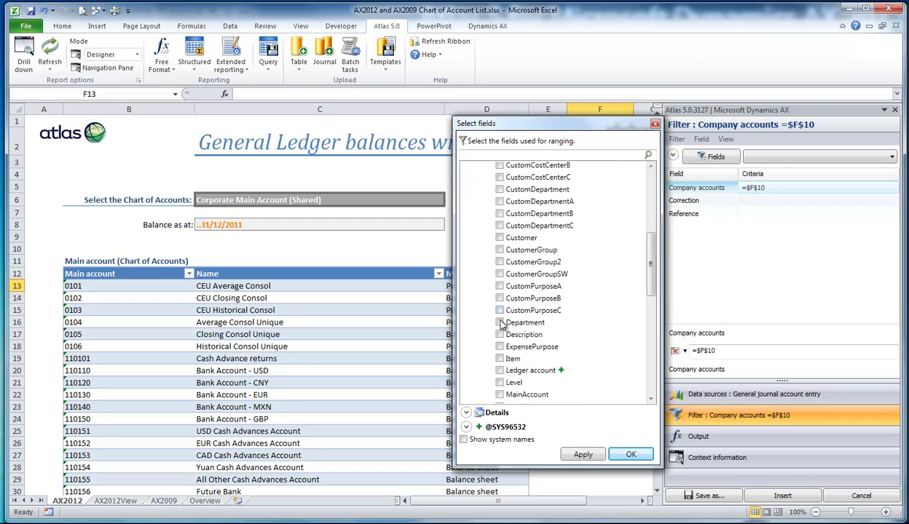
left_click(522, 372)
scroll(521, 374, "down", 1)
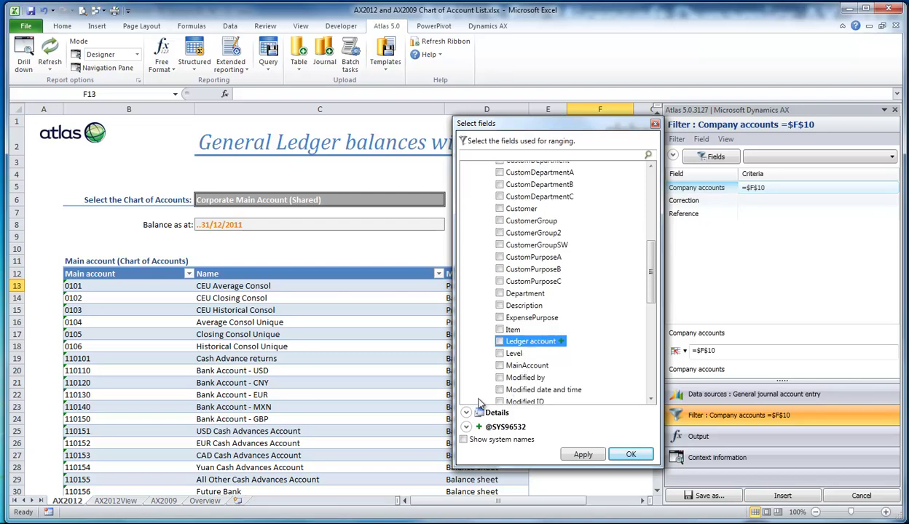
left_click(462, 439)
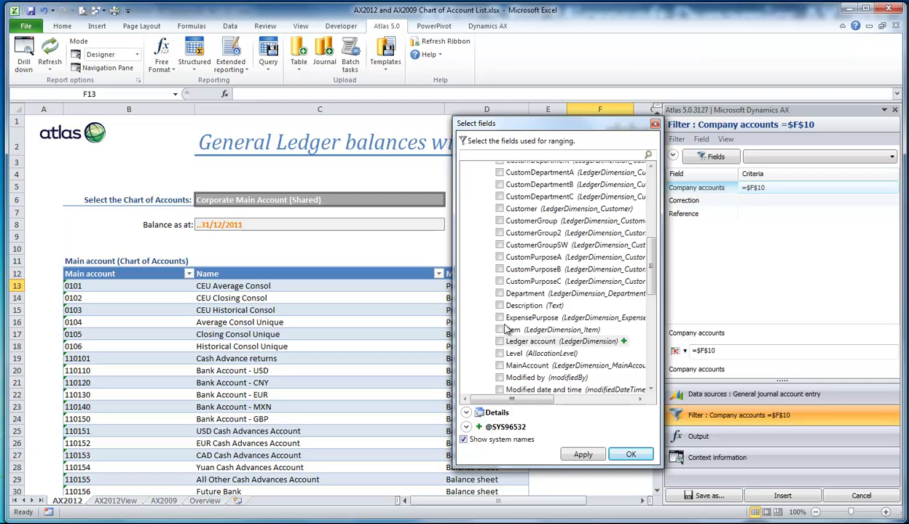
left_click(499, 366)
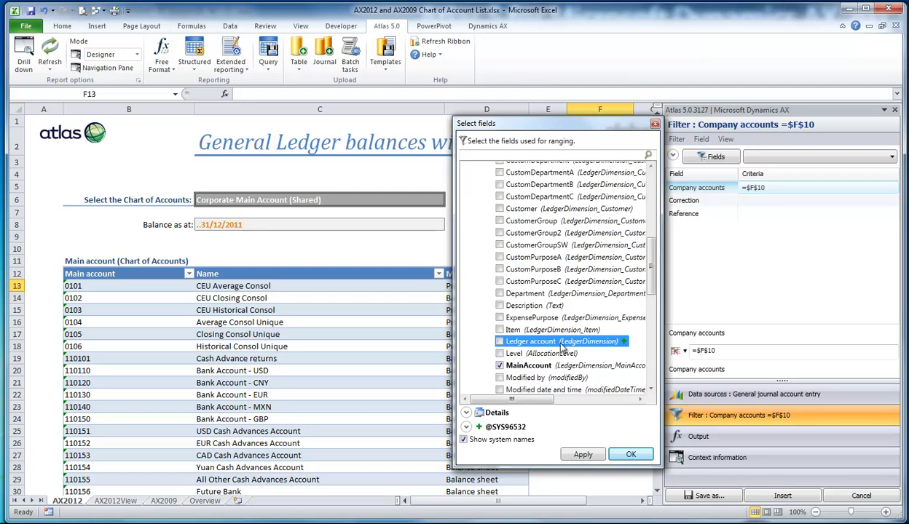
Step: Examine the system name of MainAccount and look through the other available fields, including the ledger dimension fields
left_click(514, 364)
left_click_drag(517, 399, 550, 399)
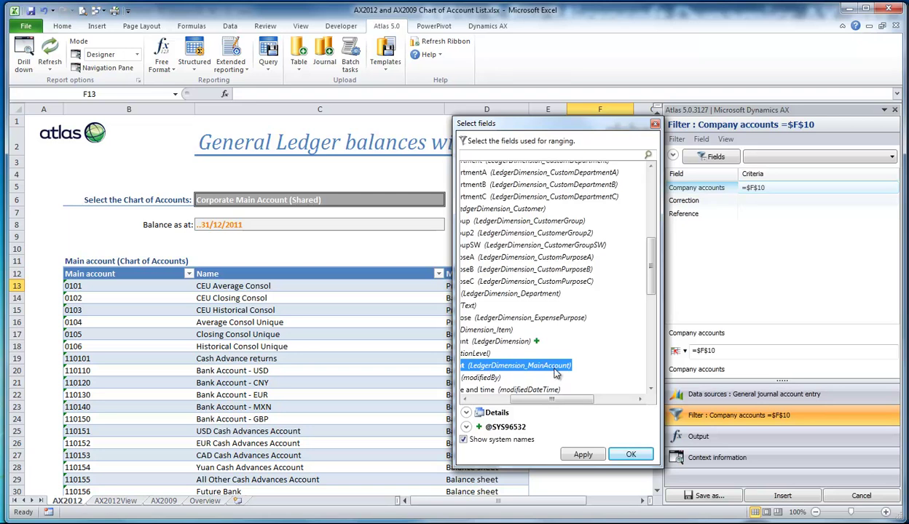
left_click_drag(522, 399, 475, 397)
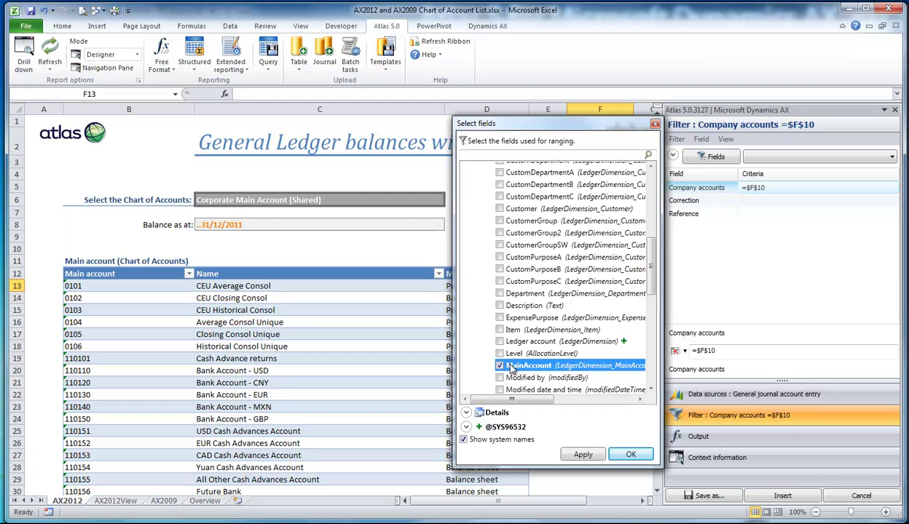
scroll(510, 368, "down", 6)
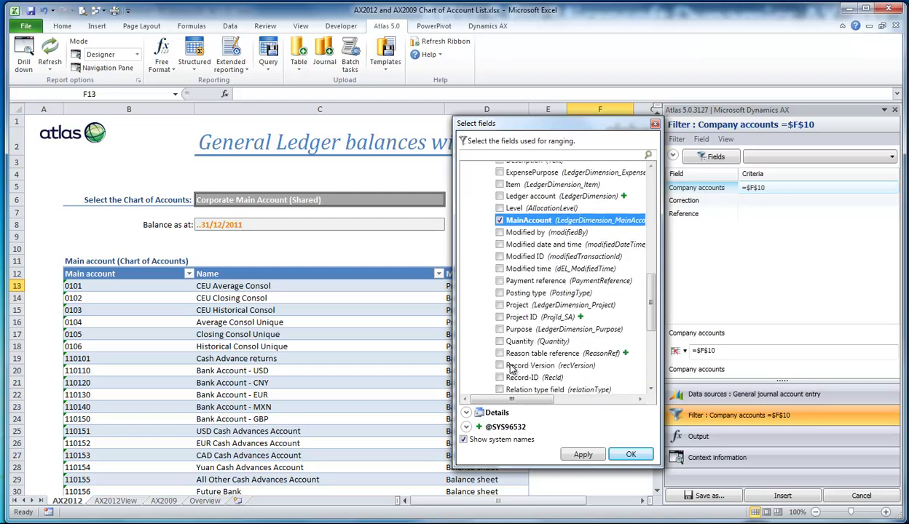
scroll(510, 368, "up", 5)
scroll(510, 368, "up", 3)
scroll(510, 368, "down", 12)
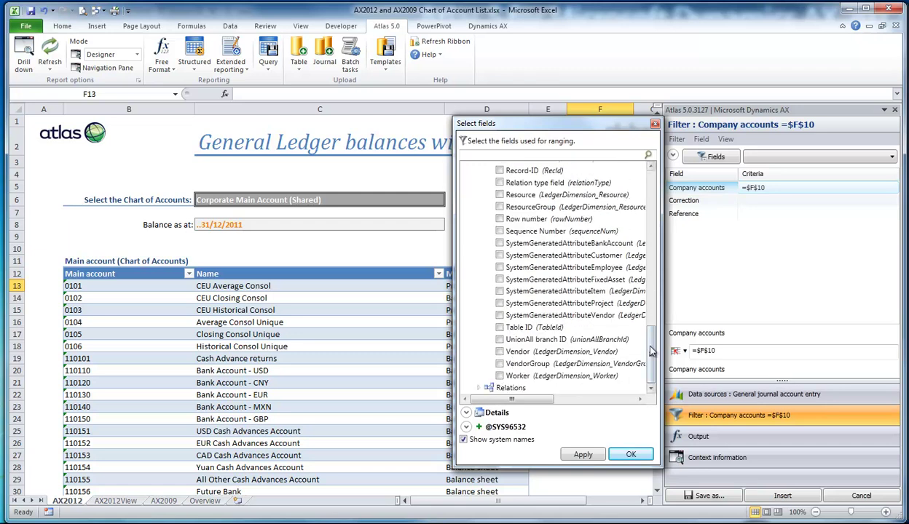
scroll(633, 343, "up", 20)
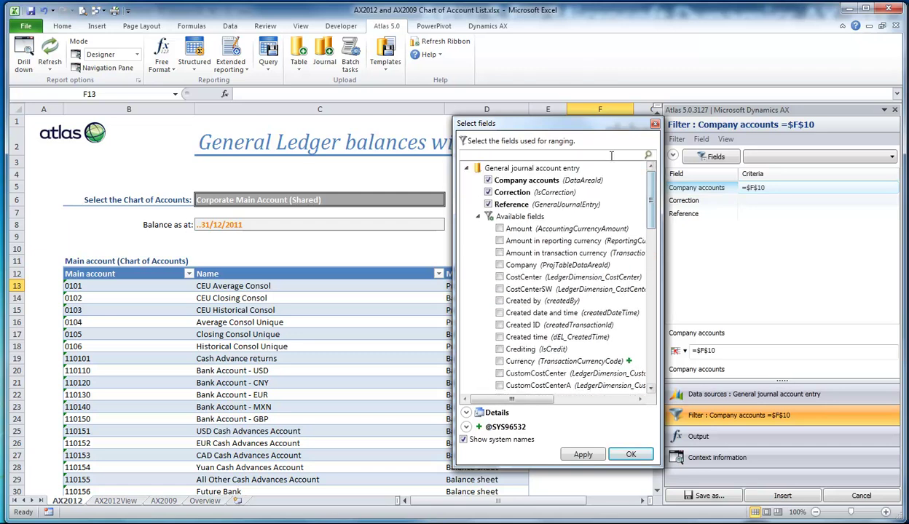
Step: Accept the selected filter fields and set the MainAccount criterion to =$B13, with only the column fixed
left_click(617, 455)
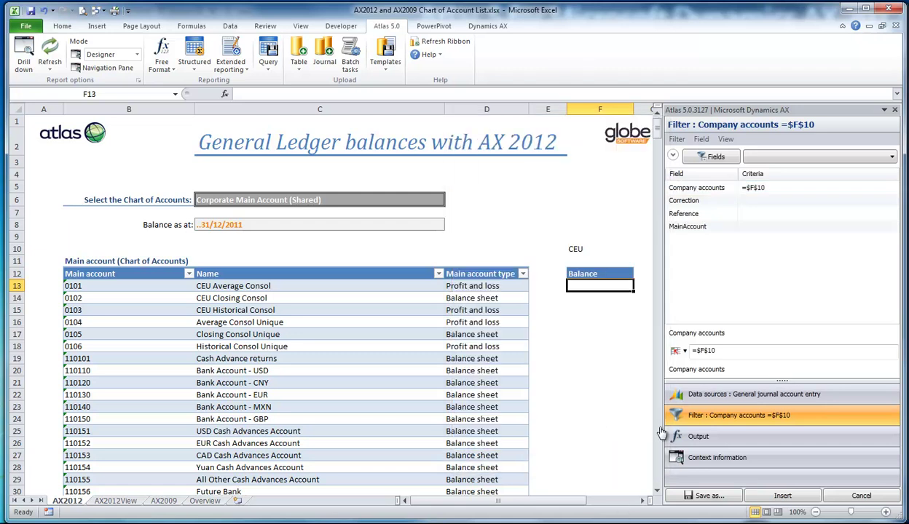
left_click(720, 228)
right_click(718, 230)
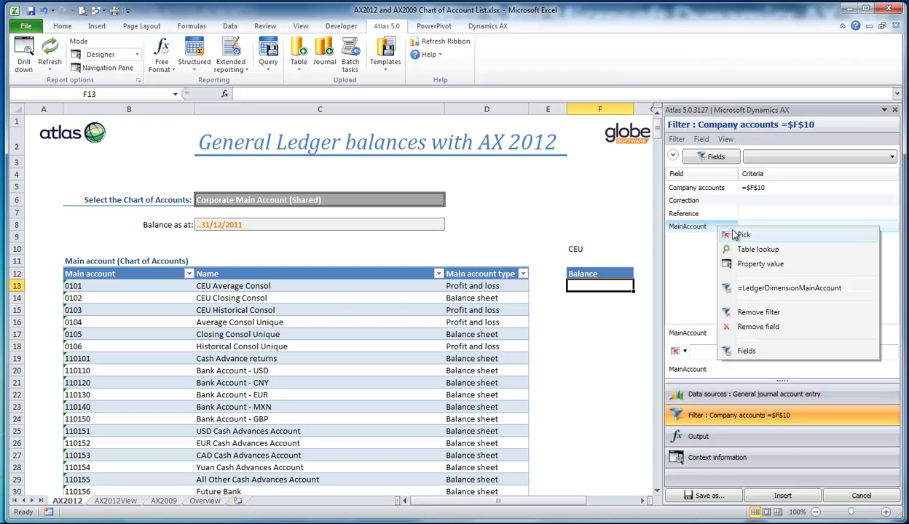
left_click(752, 234)
left_click(111, 286)
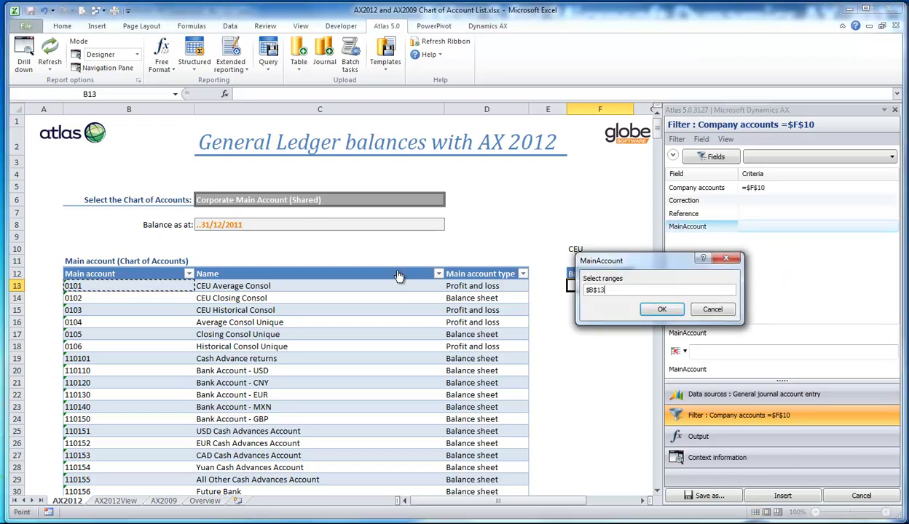
left_click(662, 309)
left_click(770, 228)
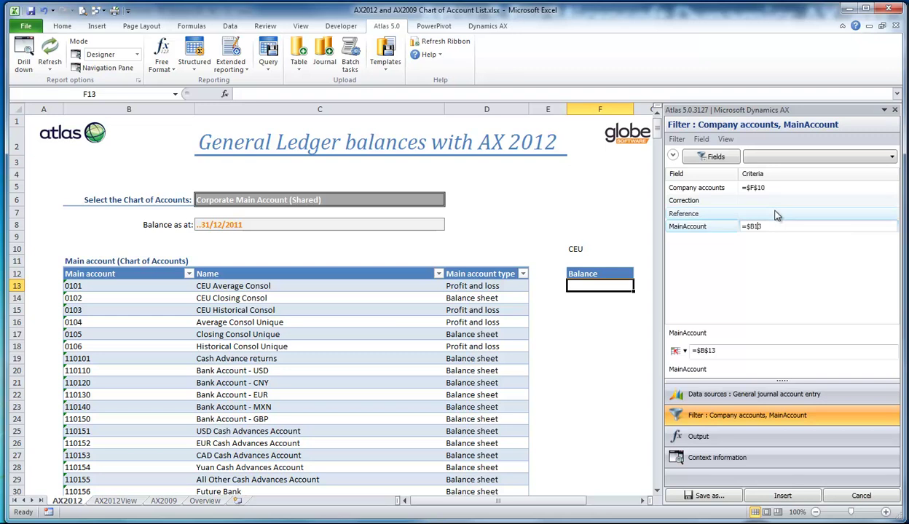
left_click(776, 212)
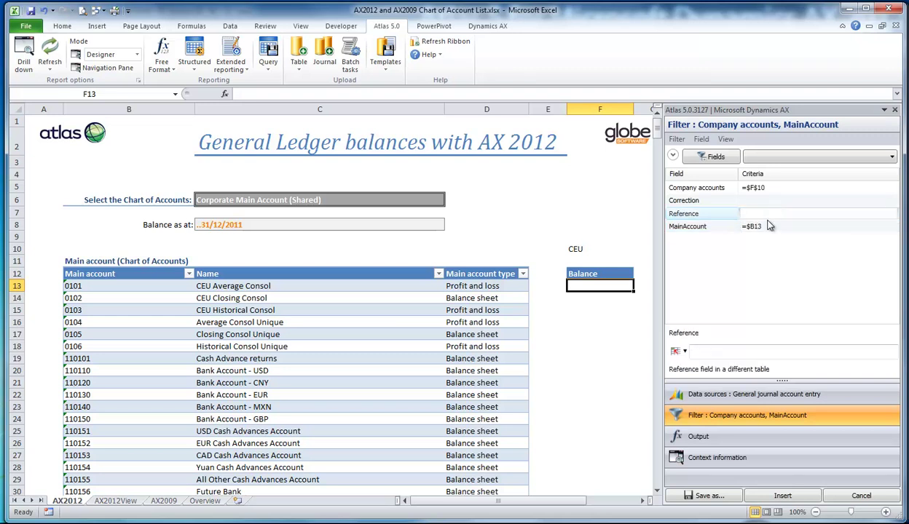
Step: Add the related General journal entry table to the filter field selection through the GeneralJournalEntry relation
left_click(688, 214)
left_click(715, 157)
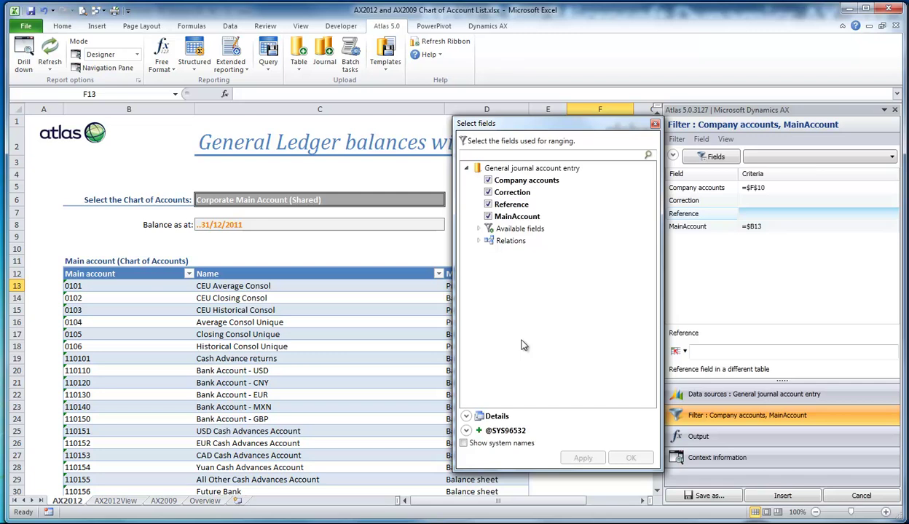
left_click(479, 241)
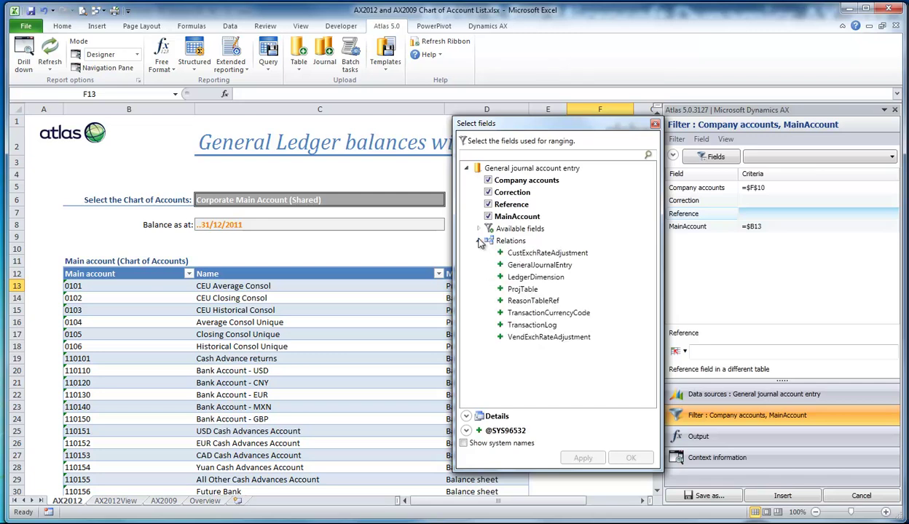
left_click(513, 267)
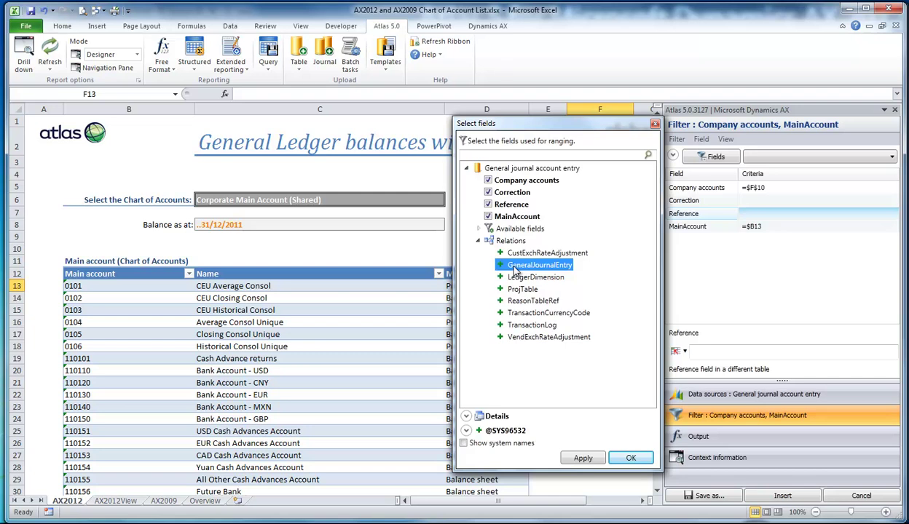
left_click(501, 267)
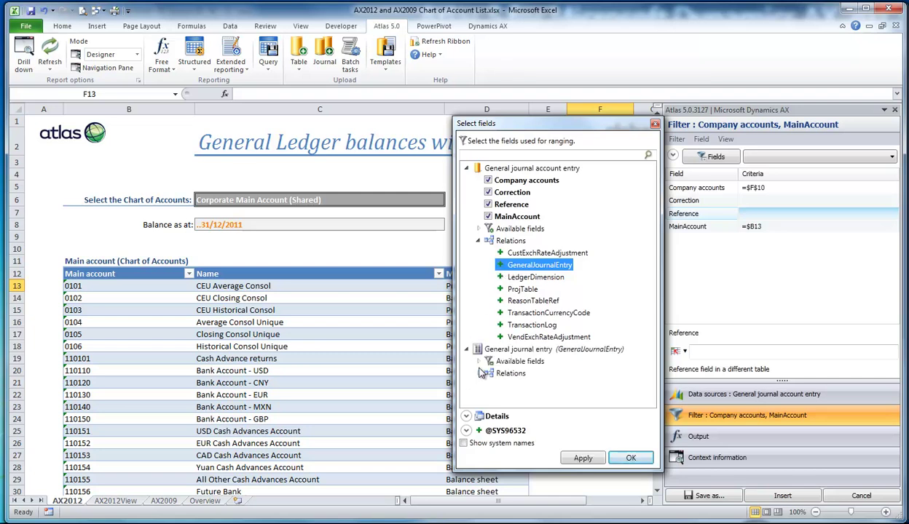
Step: Show system names, select the Date (AccountingDate) field of General journal entry for filtering and accept the field selection
left_click(479, 361)
scroll(481, 375, "down", 2)
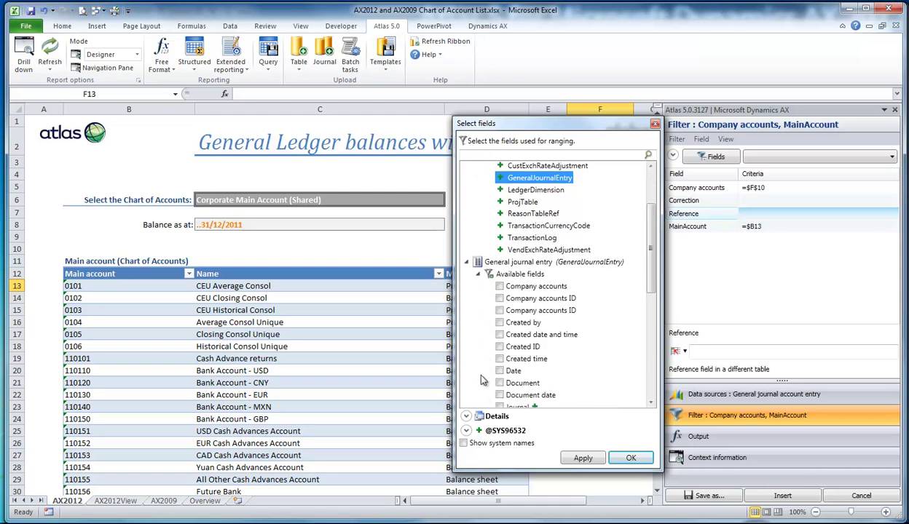
left_click(463, 444)
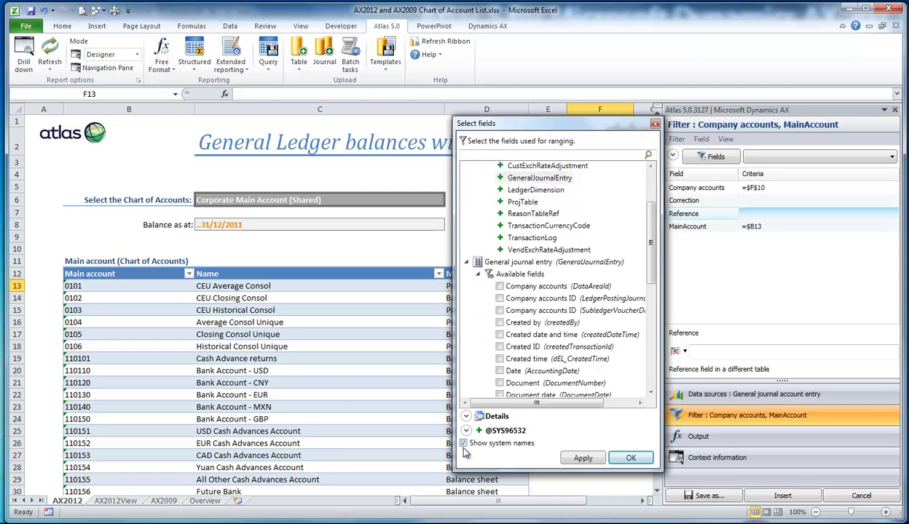
left_click(499, 372)
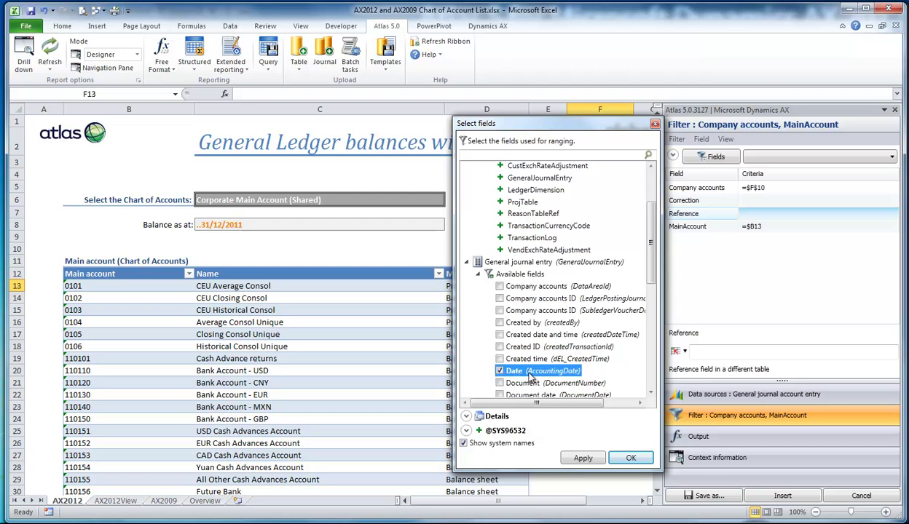
left_click(631, 459)
Step: Link the General journal entry Date criterion to cell $C$8
right_click(709, 237)
left_click(751, 250)
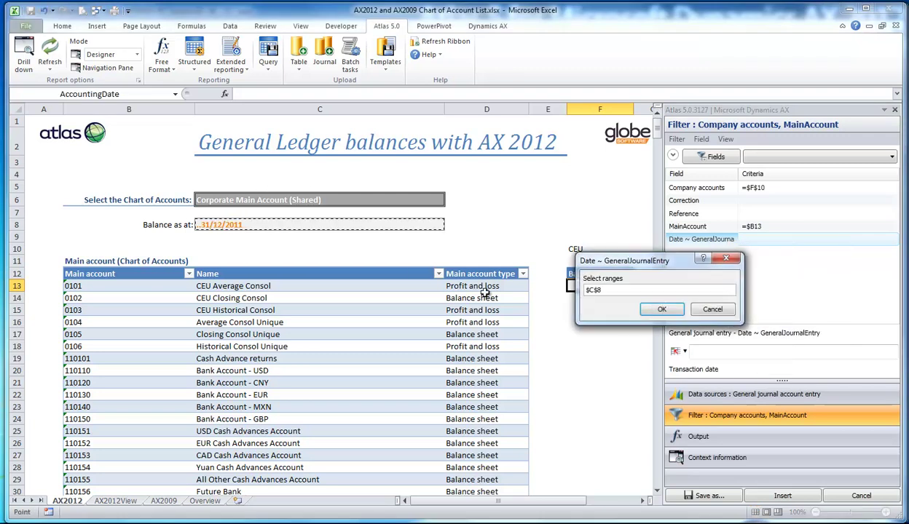
left_click(660, 310)
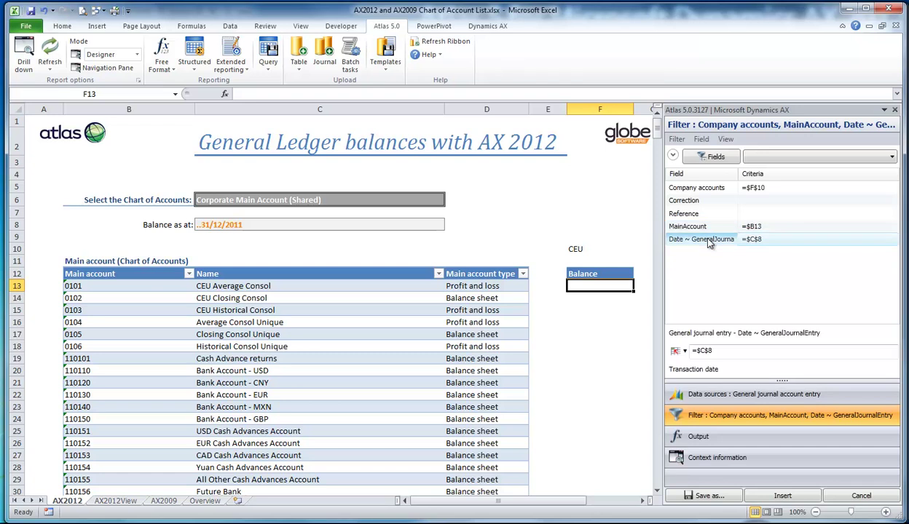
Step: Keep the sum of Amount (AccountingCurrencyAmount) as the output and insert the balance formula into cell F13, closing the formula designer
left_click(700, 437)
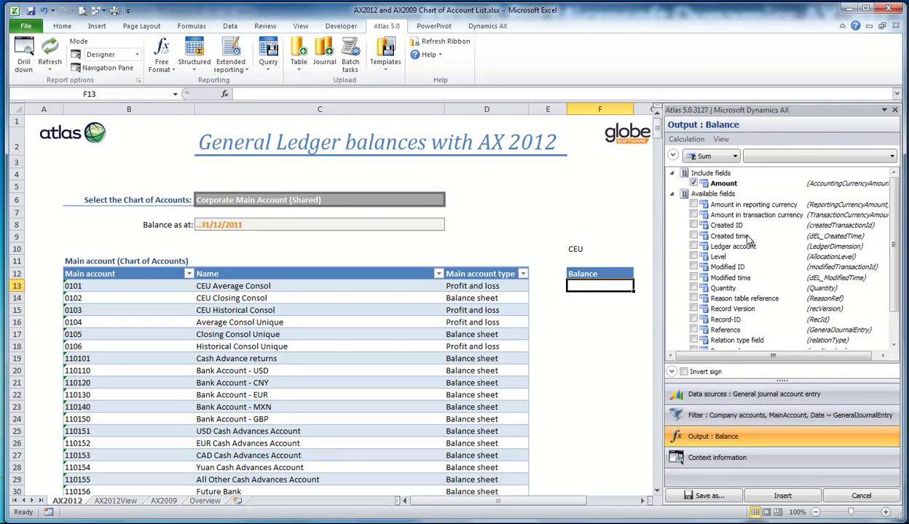
left_click(708, 185)
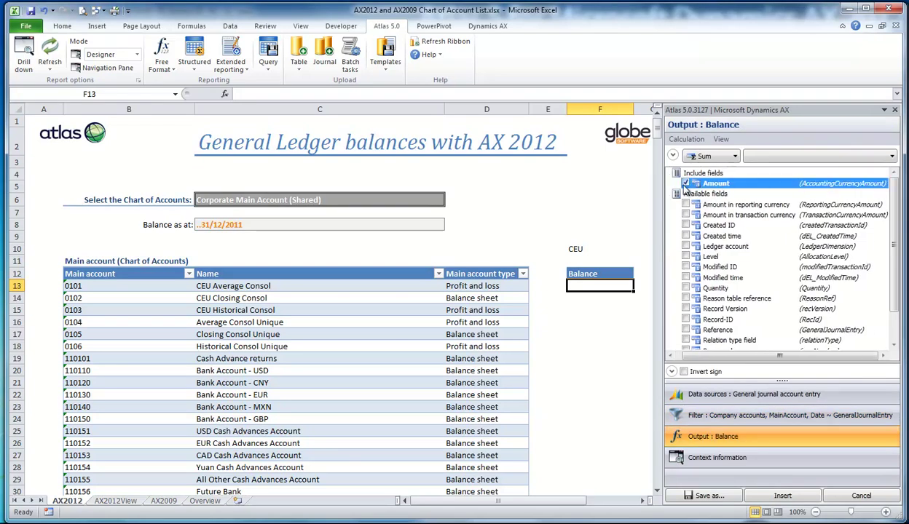
left_click(757, 216)
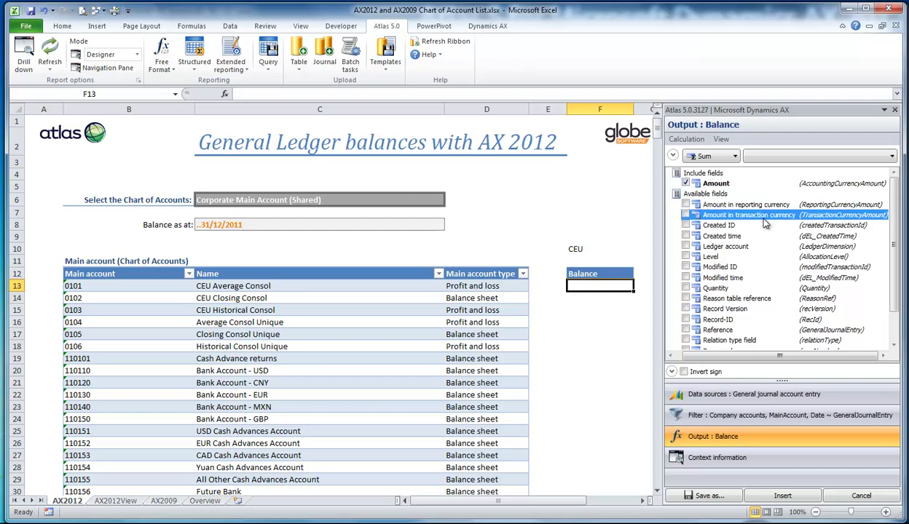
left_click(745, 205)
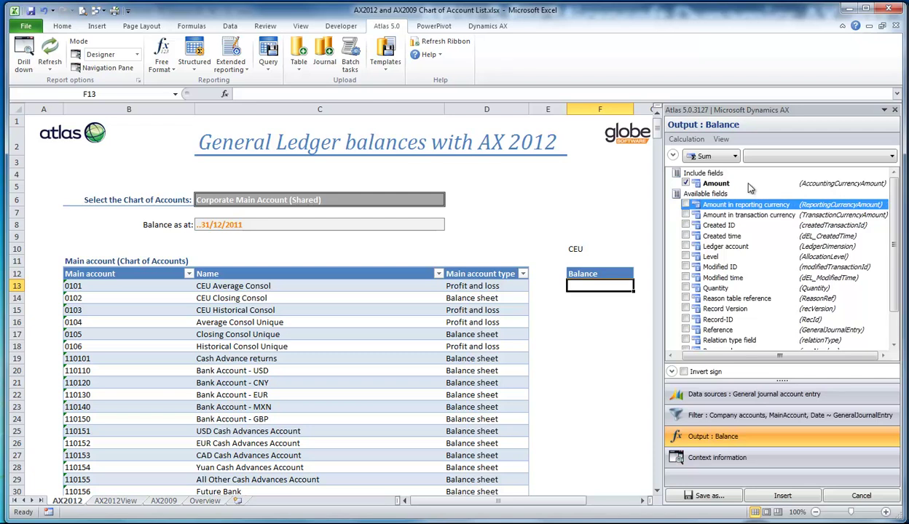
left_click(730, 183)
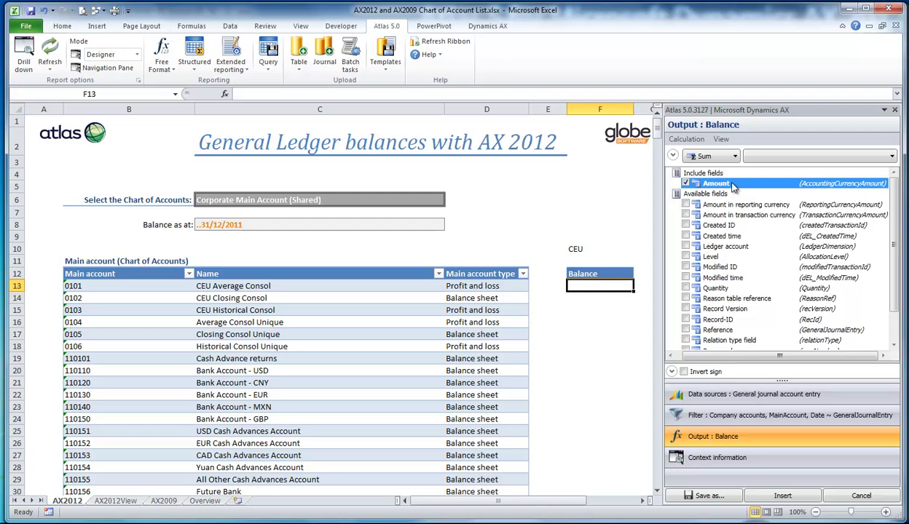
left_click(783, 496)
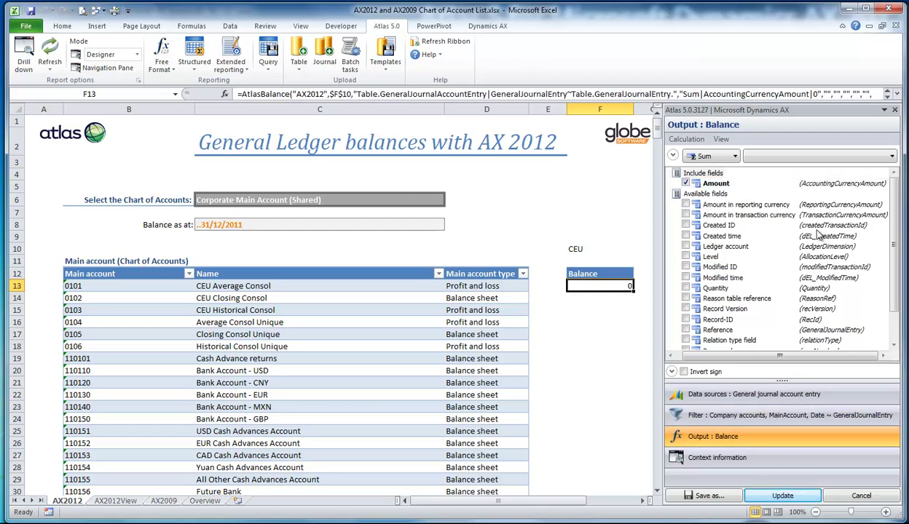
left_click(894, 111)
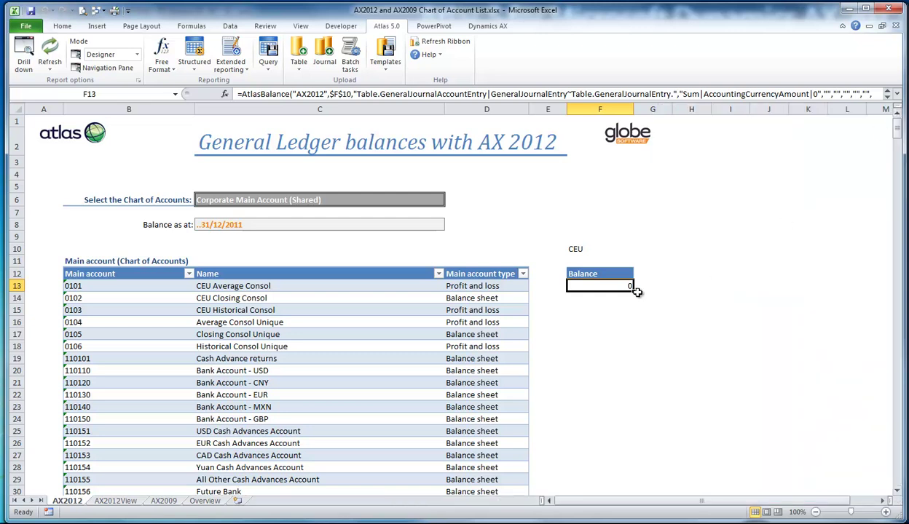
Step: Fill the balance formula from F13 down to F311 and look over the account balances
left_click_drag(632, 287, 590, 440)
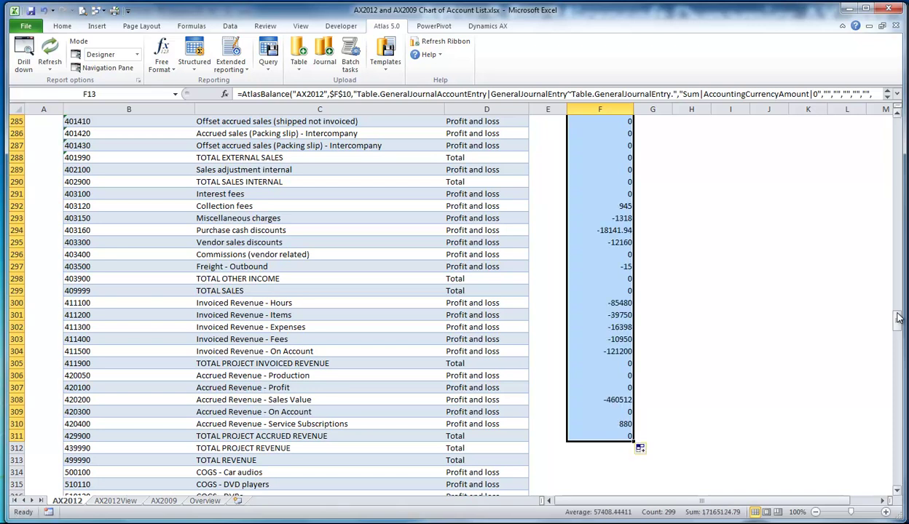
left_click_drag(898, 318, 899, 125)
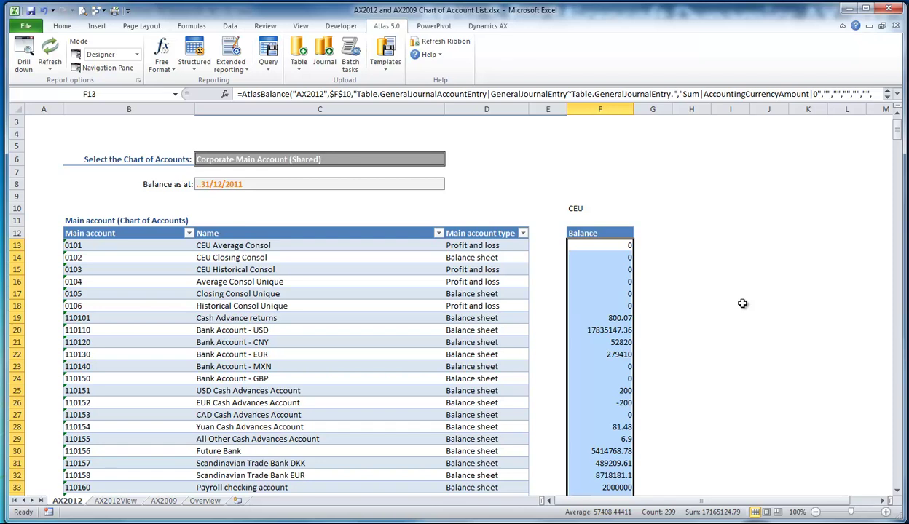
left_click(742, 304)
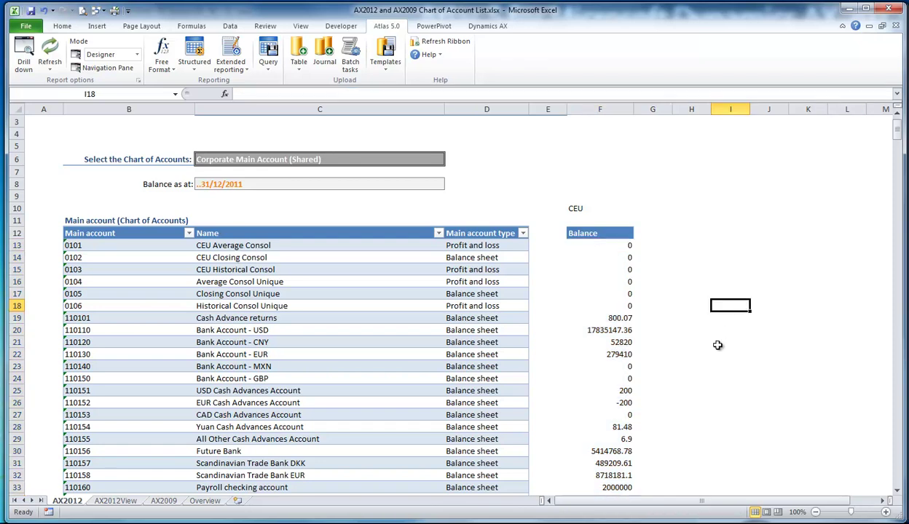
scroll(703, 342, "down", 20)
scroll(713, 384, "up", 20)
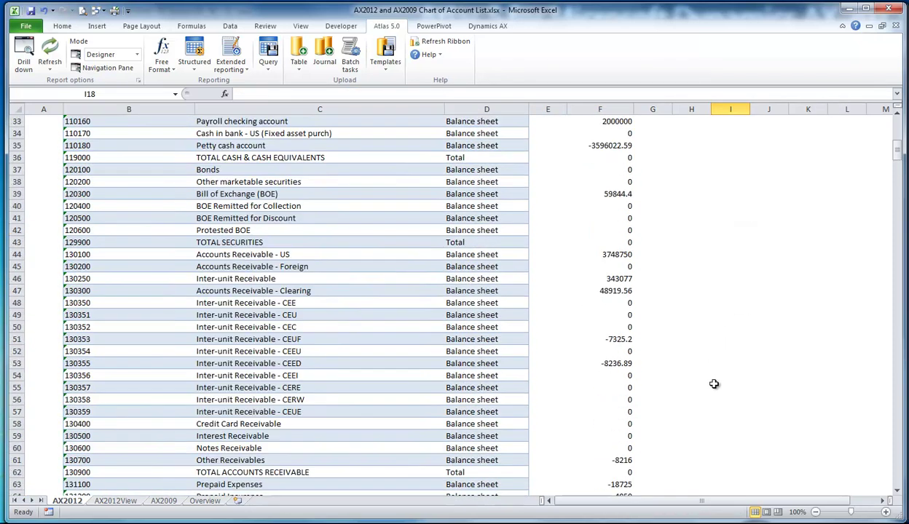
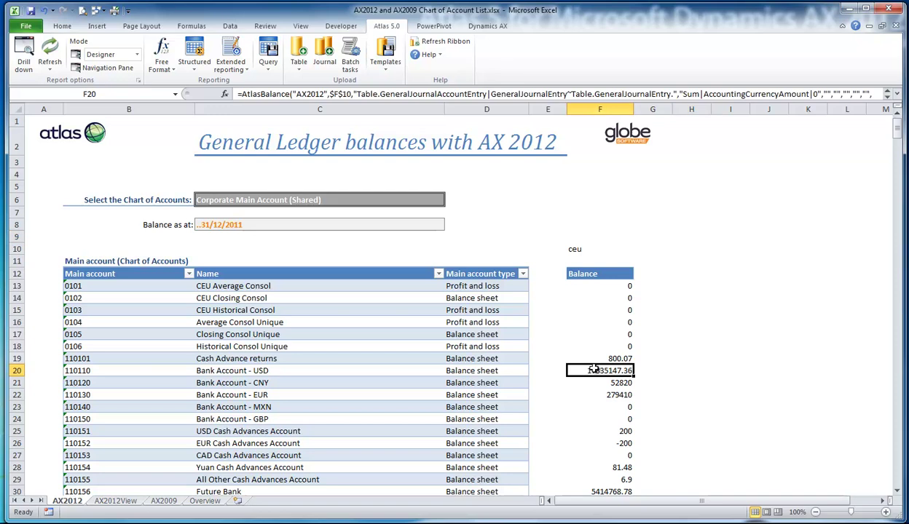
Step: Reopen the balance formula in F20 for editing and set its Company accounts, MainAccount and Date criteria to *
left_click(138, 80)
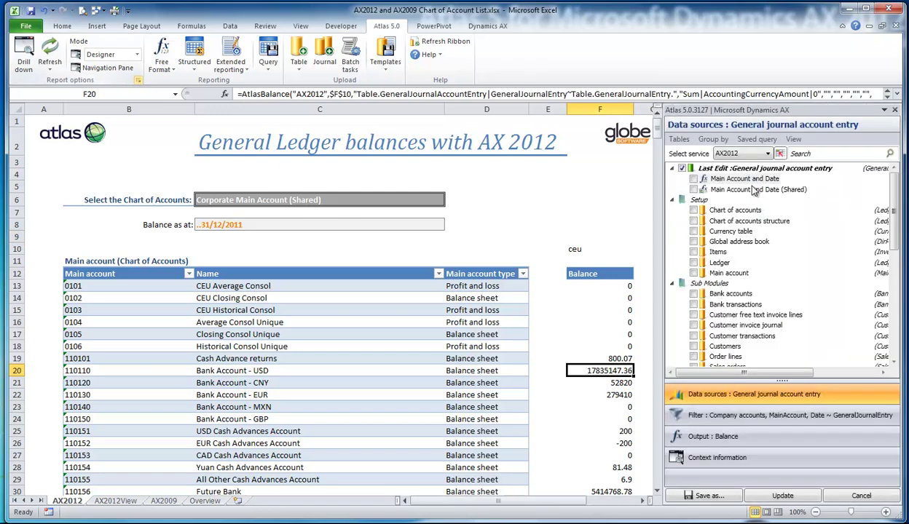
left_click(729, 416)
left_click(785, 187)
type("*")
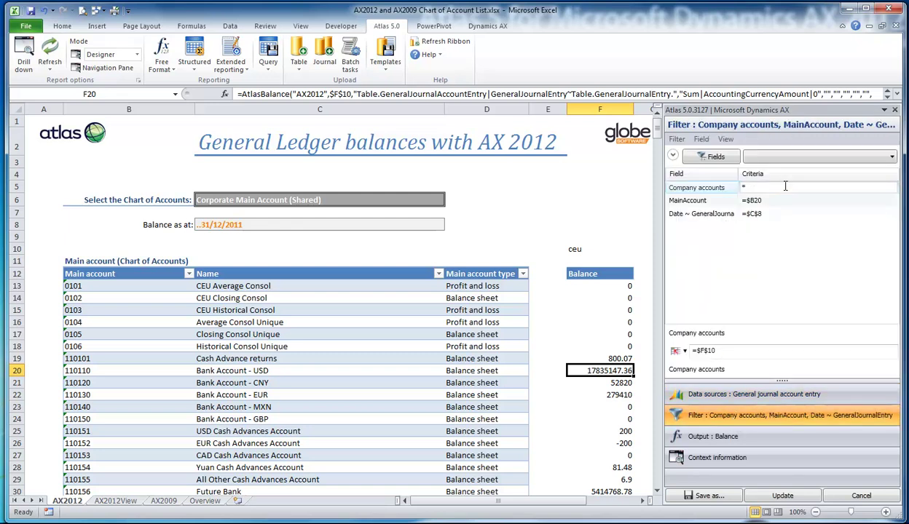
left_click(765, 202)
type("*")
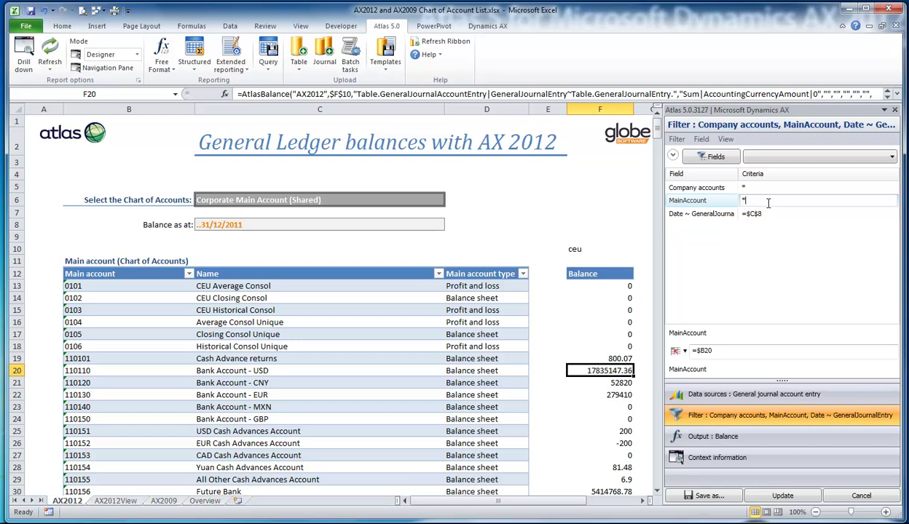
left_click(755, 214)
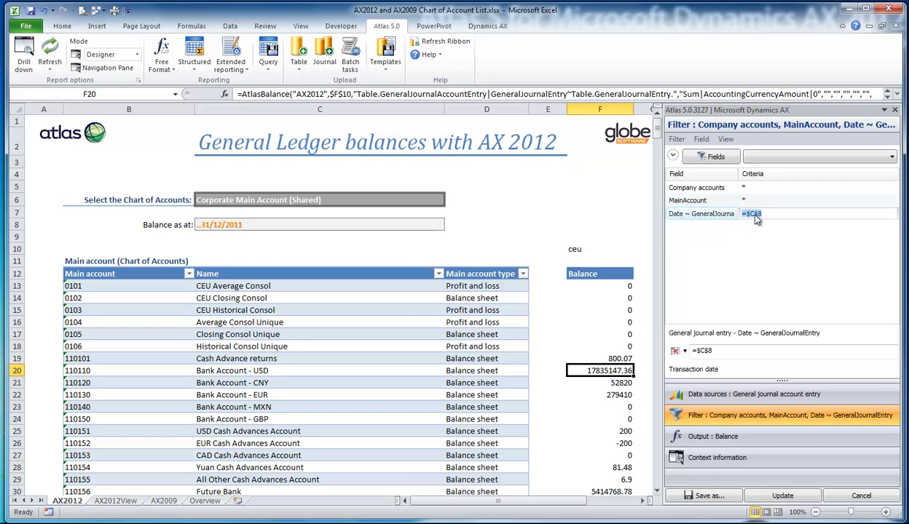
type("*")
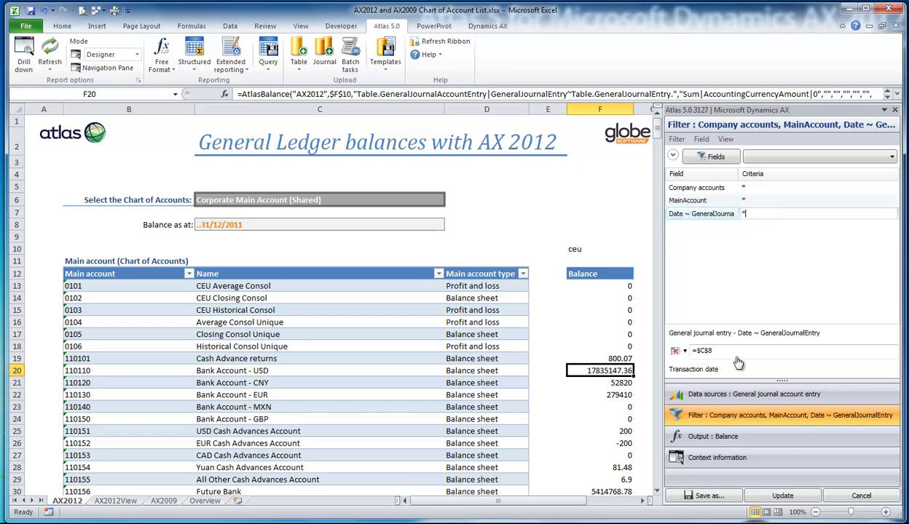
Step: Save the formula definition as a shared template named "My Default GL Balance formula"
left_click(711, 497)
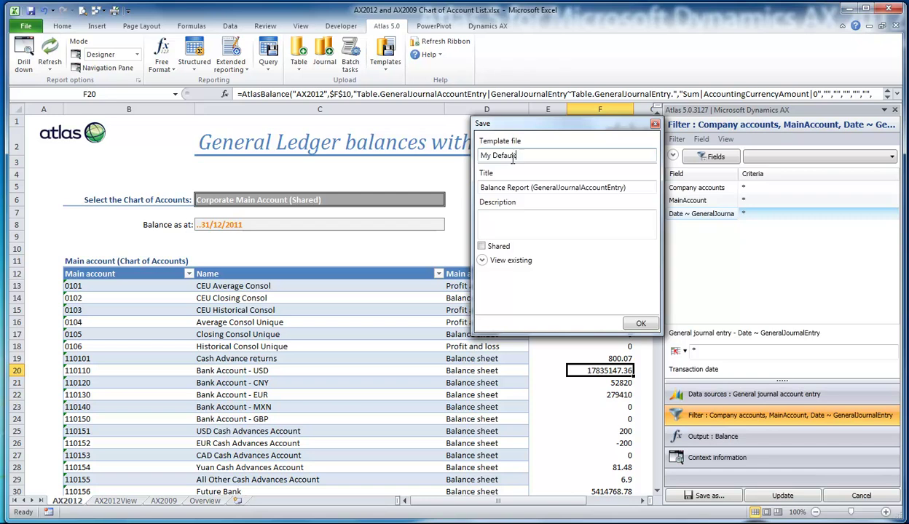
type("GL Balance formula")
left_click(482, 247)
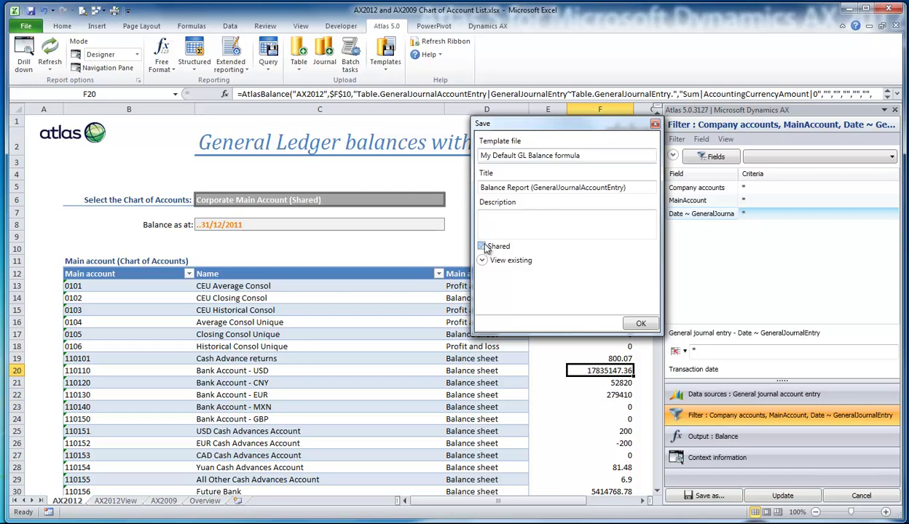
left_click(640, 323)
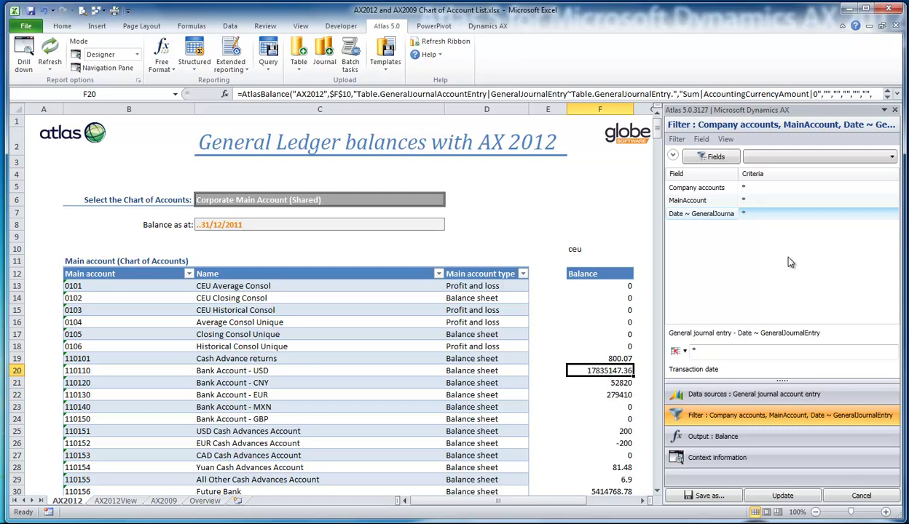
Step: Make the saved template My Default GL Balance formula the default for the General journal account entry data source
left_click(712, 396)
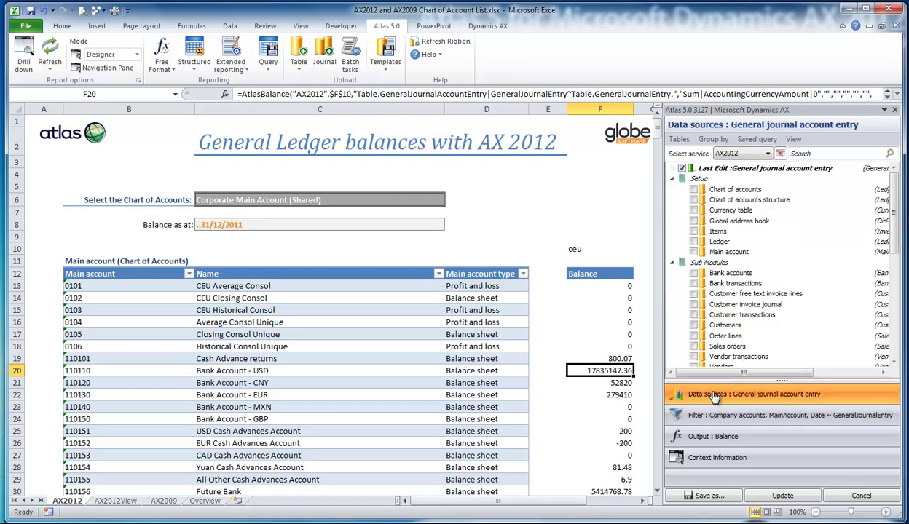
left_click(679, 139)
left_click(693, 197)
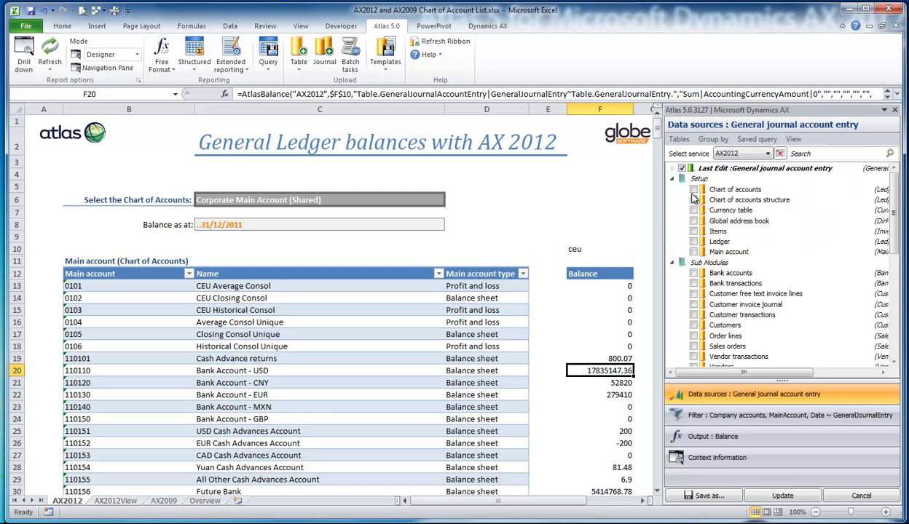
left_click(673, 169)
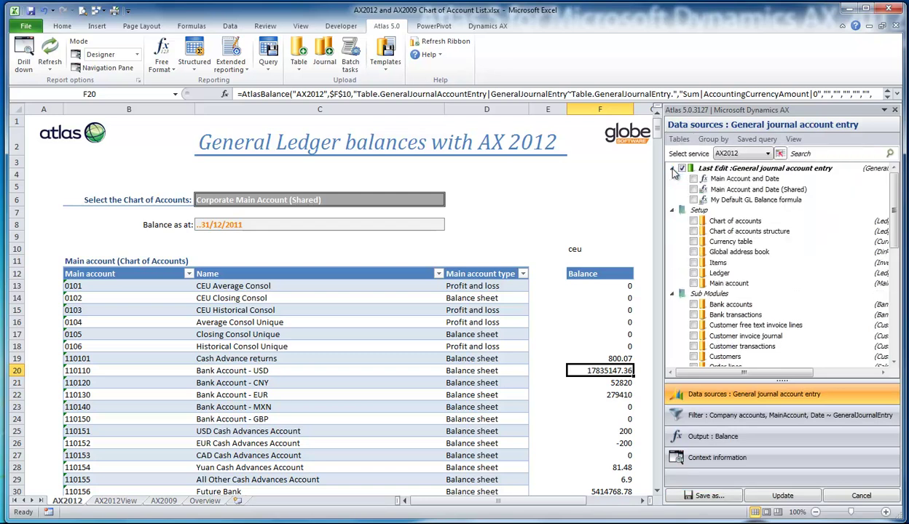
left_click(721, 201)
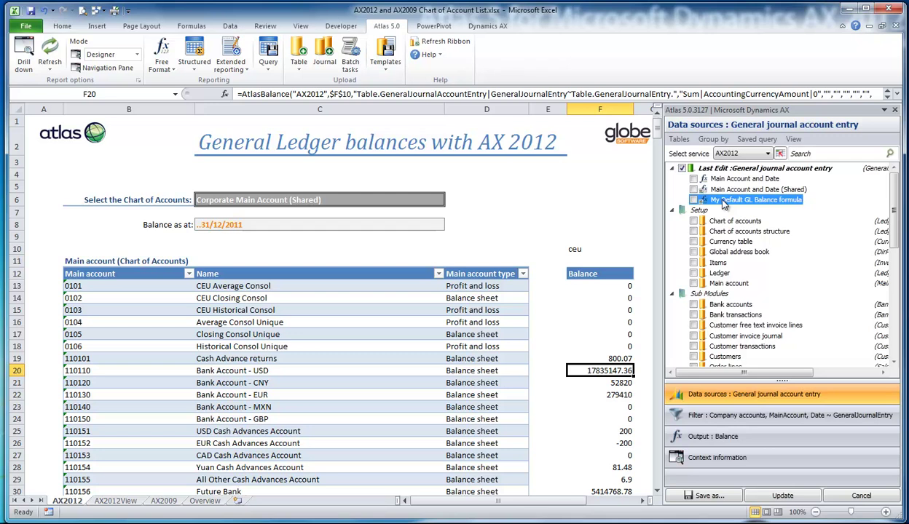
right_click(723, 203)
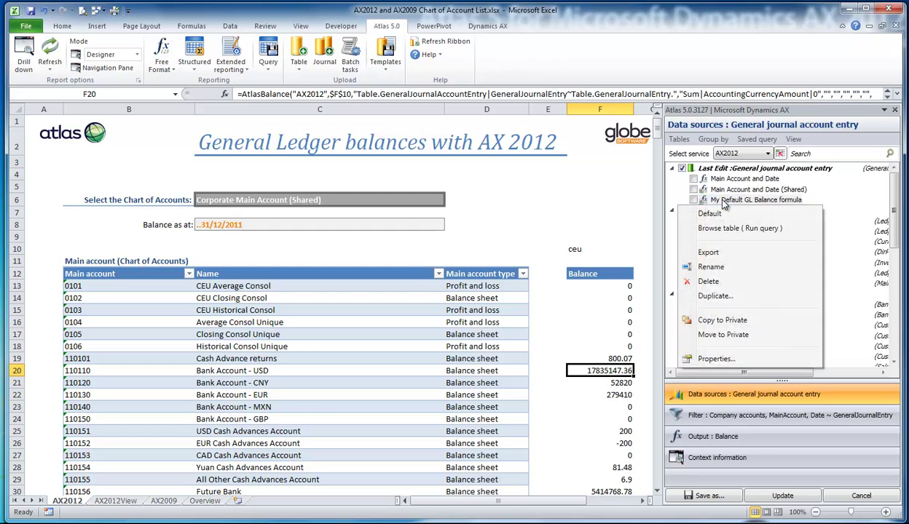
left_click(718, 213)
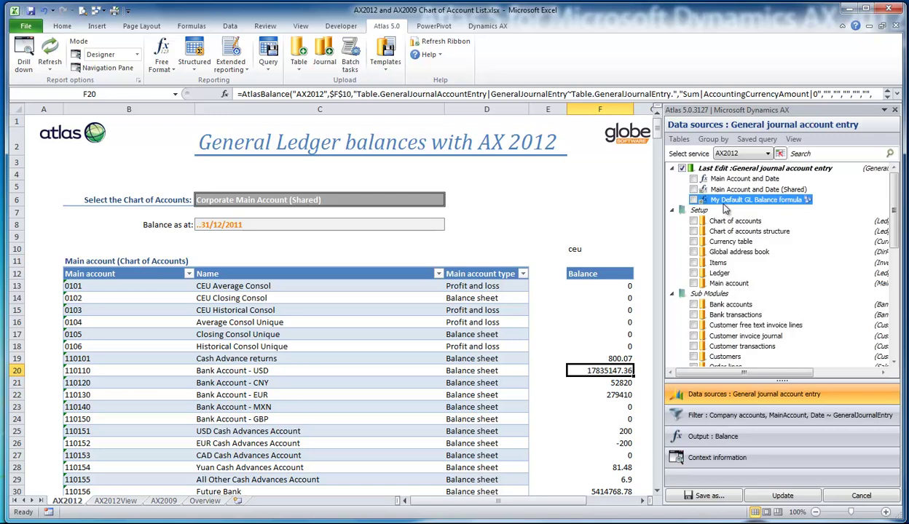
Step: Check the Default setting of My Default GL Balance formula, and close the formula definition without updating it
right_click(743, 202)
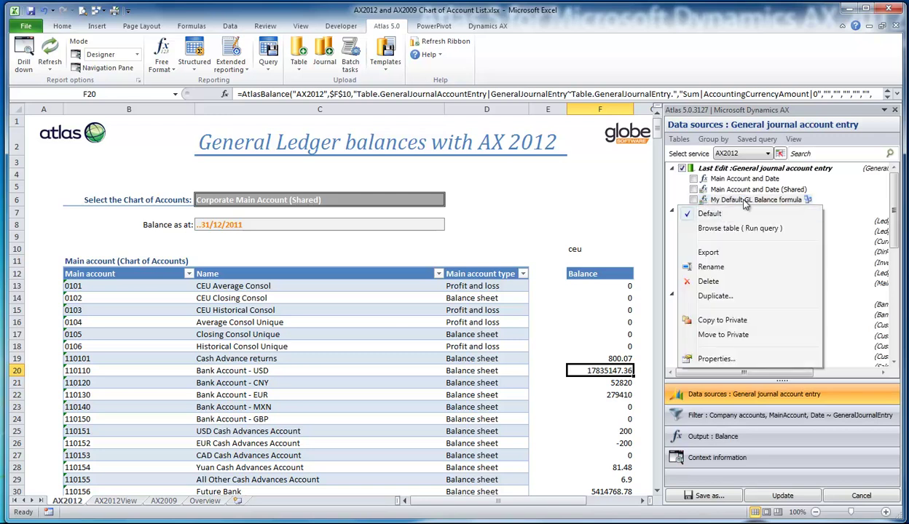
left_click(745, 209)
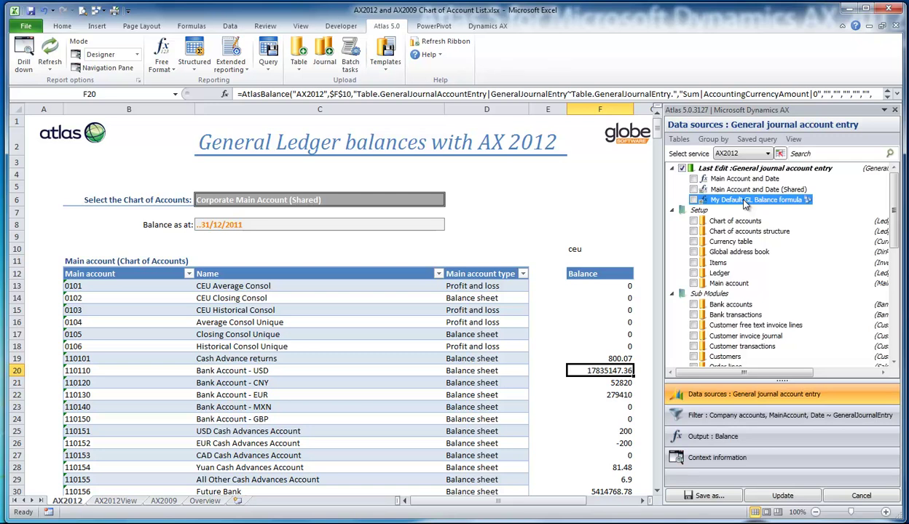
left_click(895, 110)
Step: Start a free-format formula in H13 from the General journal account entry data source and bring up its filter criteria
left_click(691, 286)
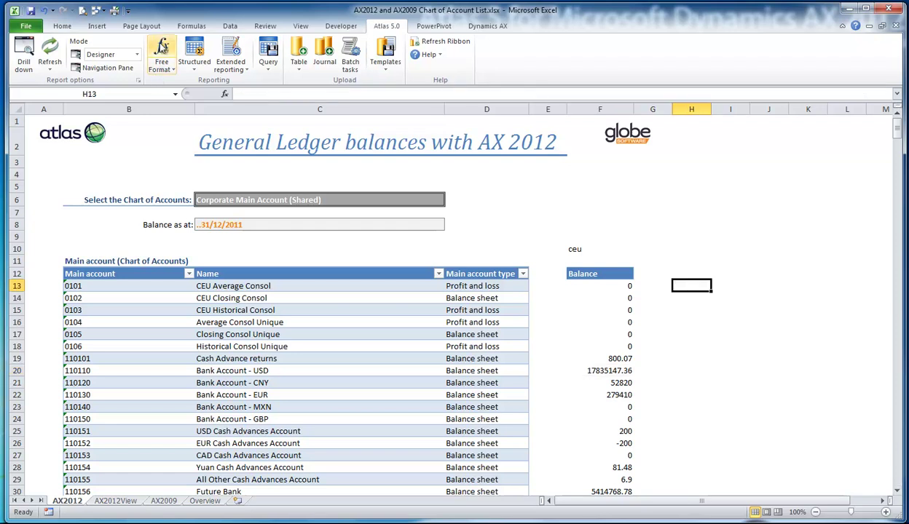
left_click(162, 48)
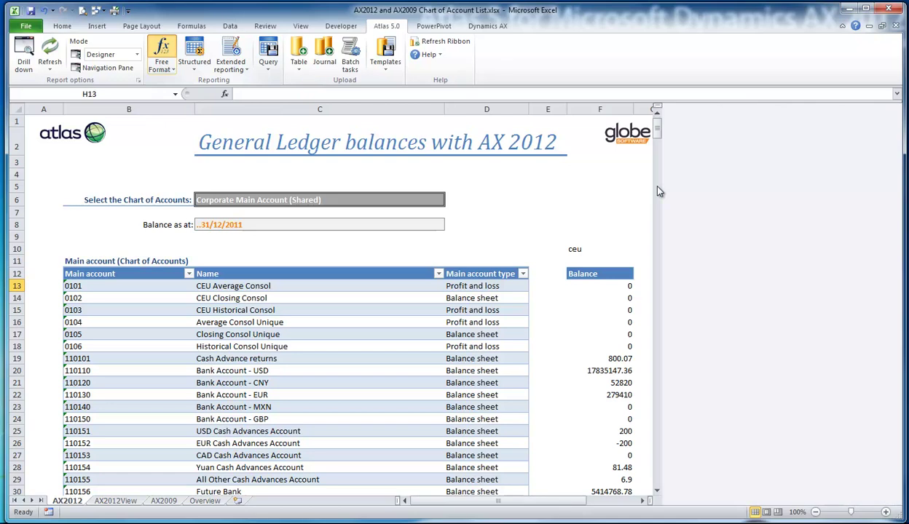
left_click(710, 169)
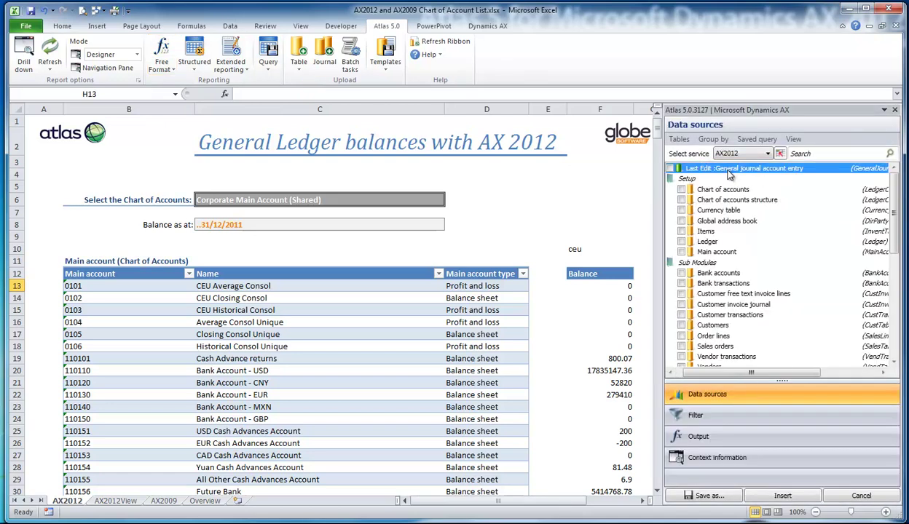
left_click(717, 416)
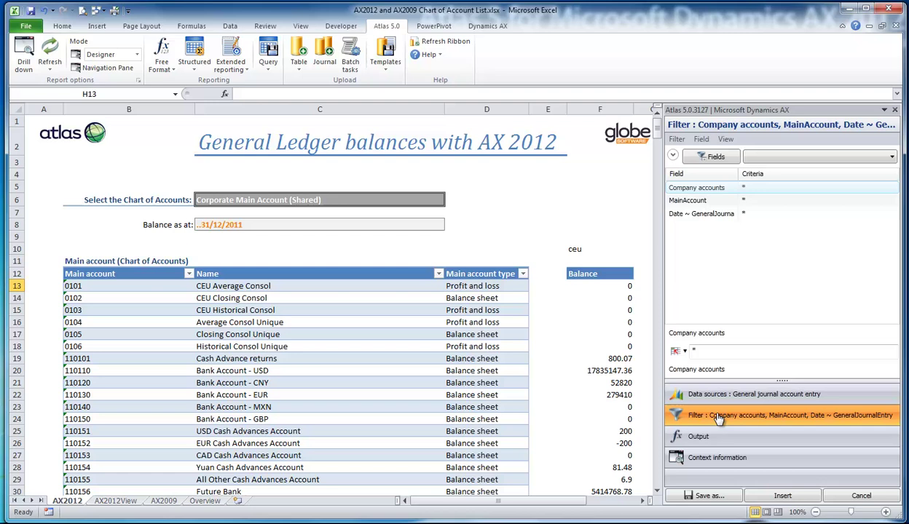
Step: Link the Company accounts criterion to cell $F$10
right_click(727, 191)
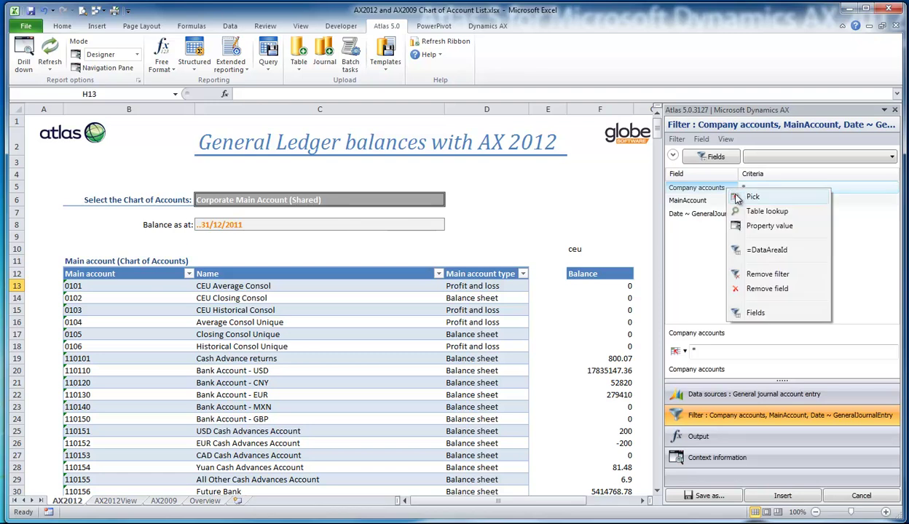
left_click(725, 194)
left_click(575, 249)
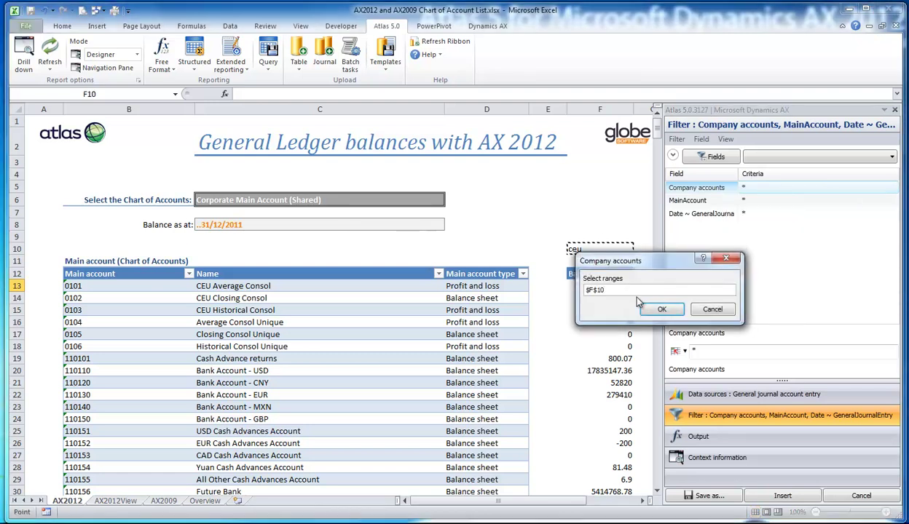
left_click(662, 310)
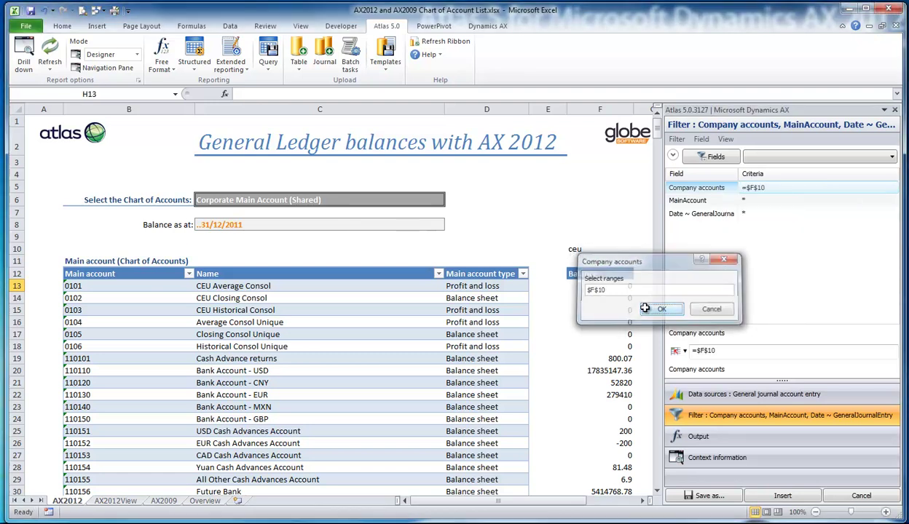
left_click(643, 501)
left_click(642, 501)
left_click(642, 502)
left_click_drag(545, 501, 495, 500)
Step: Link the MainAccount criterion to the first main account cell with the row left relative, as =$B13
left_click(703, 199)
right_click(718, 201)
left_click(745, 213)
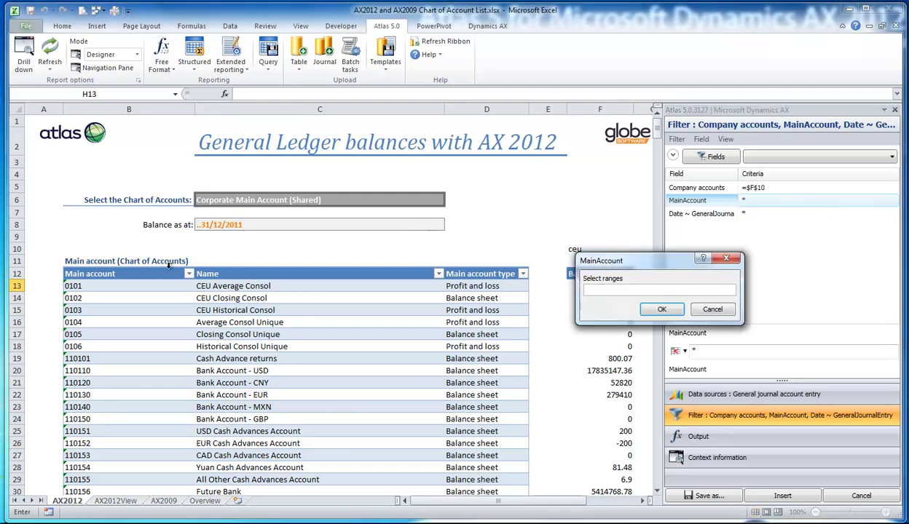
left_click(111, 286)
left_click(661, 309)
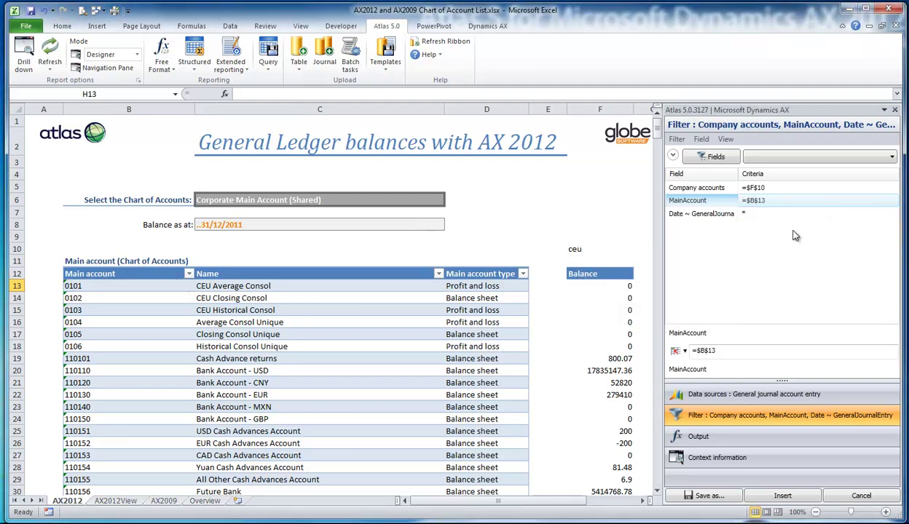
left_click(765, 203)
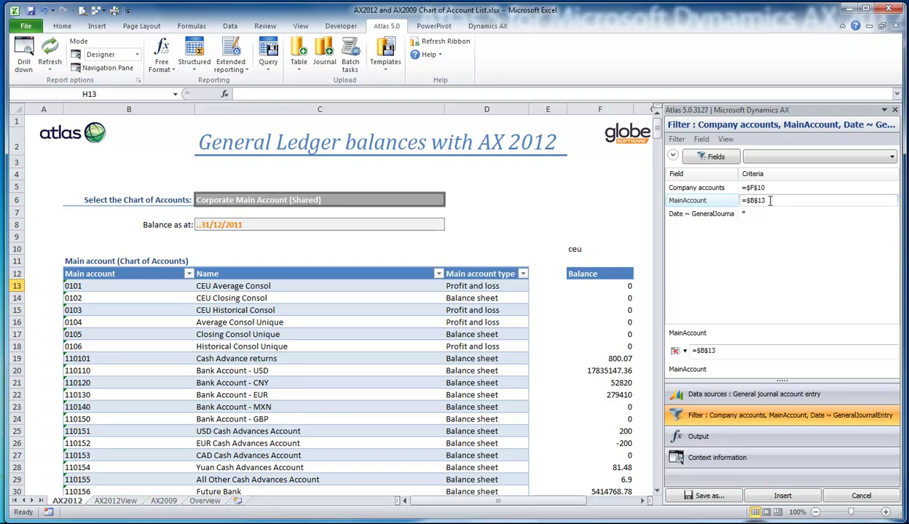
key("BackSpace")
key("Return")
Step: Link the general journal entry Date criterion to the balance date in $C$8
left_click(713, 211)
right_click(712, 209)
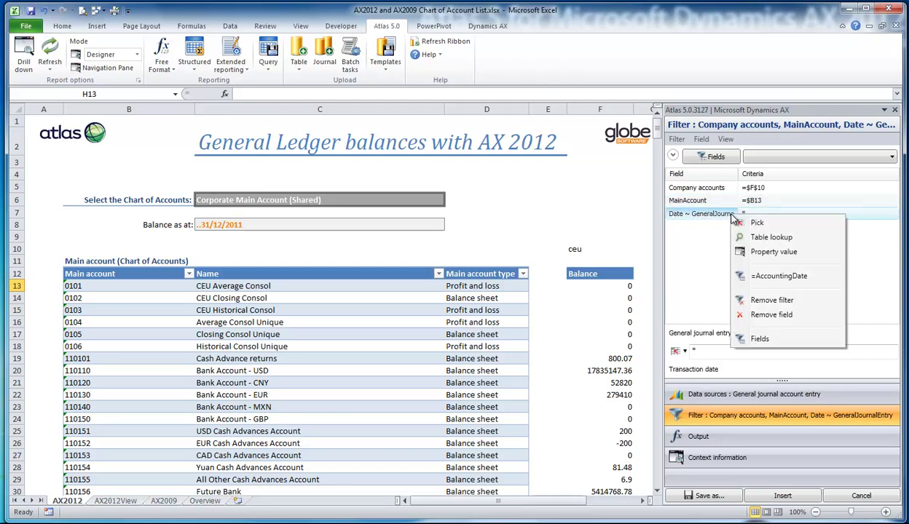
left_click(723, 224)
left_click(200, 222)
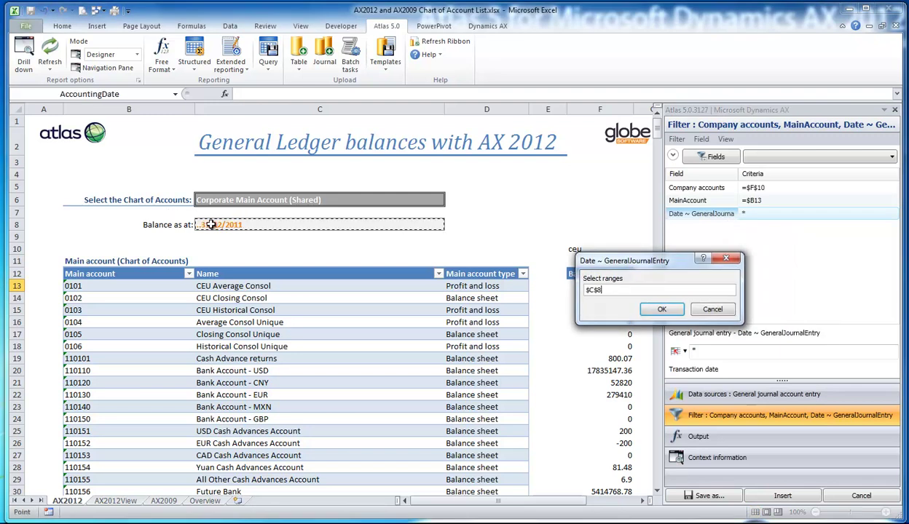
left_click(660, 309)
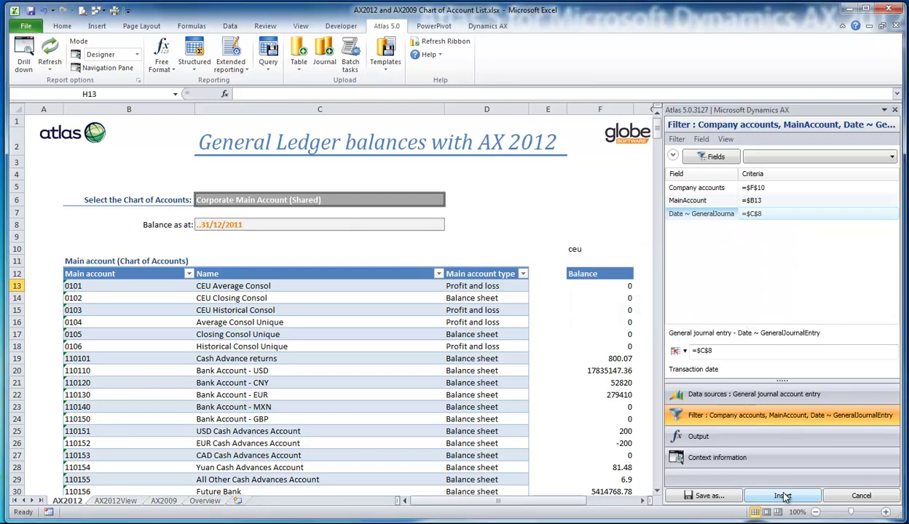
Step: Insert the balance formula in H13 and fill it down to H30
scroll(646, 493, "right", 2)
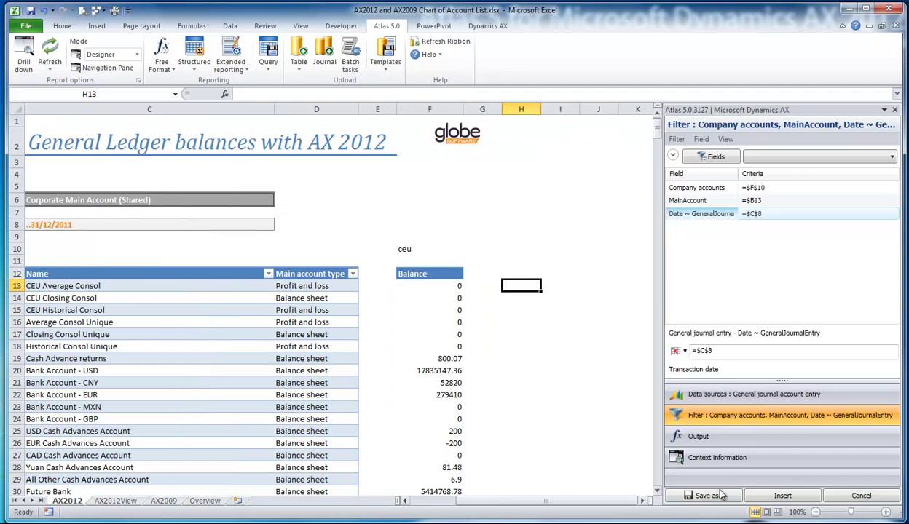
left_click_drag(541, 292, 525, 489)
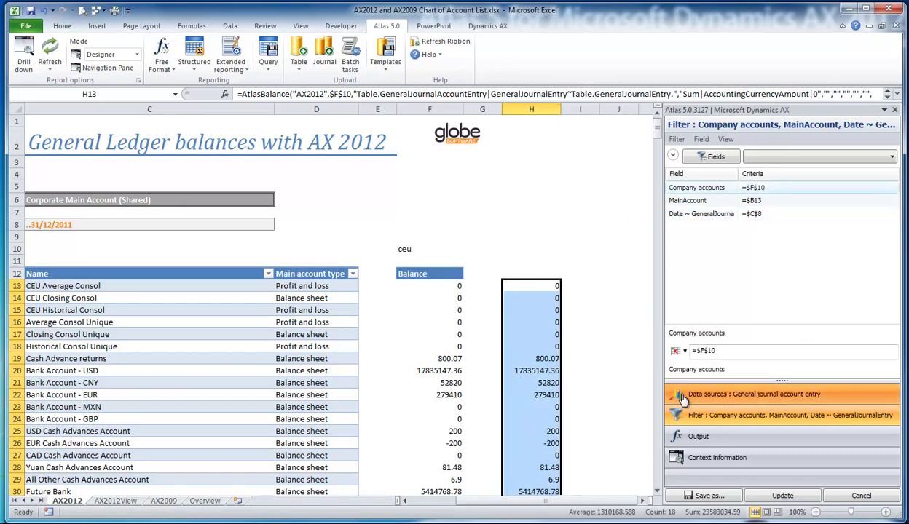
Step: Review the saved formulas under General journal account entry and the Default setting of My Default GL Balance formula, and close the pane
left_click(754, 394)
left_click(709, 170)
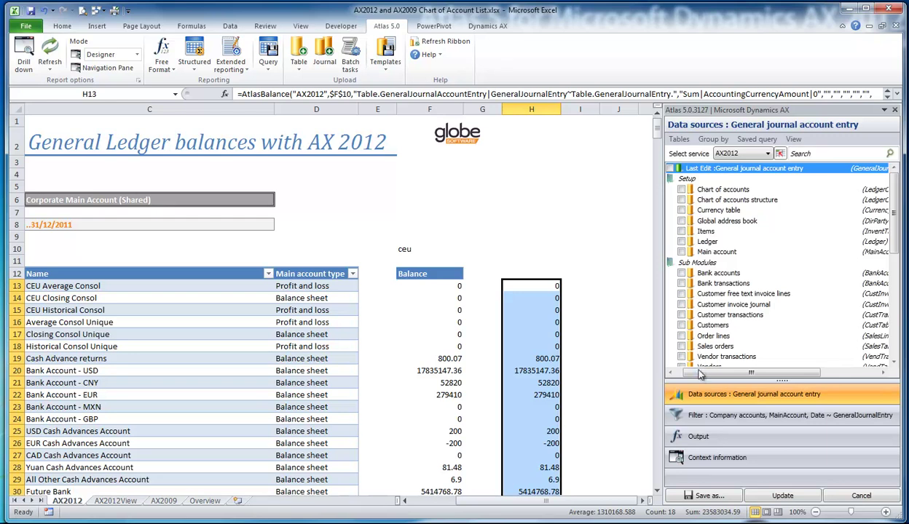
left_click(672, 169)
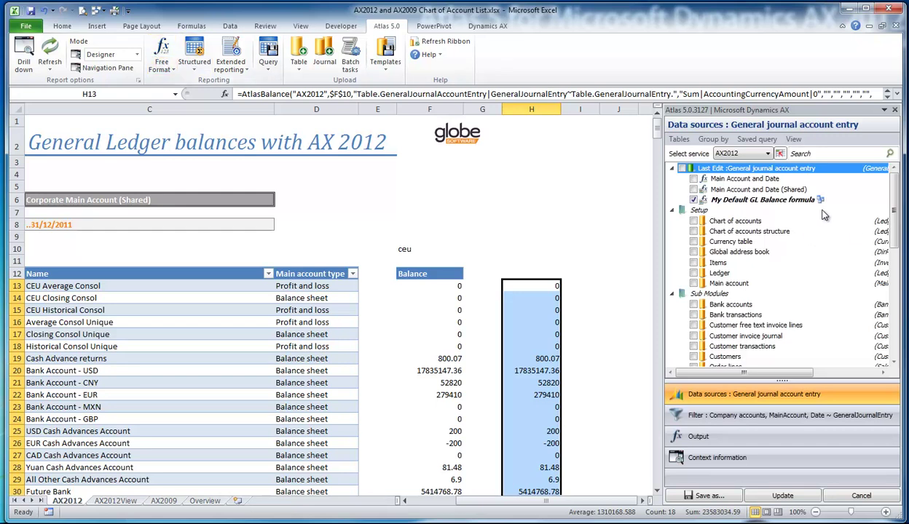
right_click(732, 201)
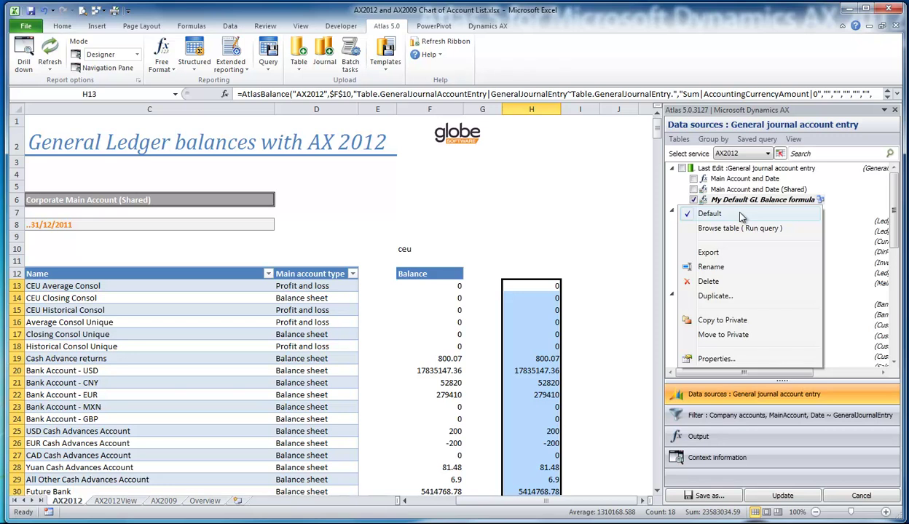
left_click(731, 170)
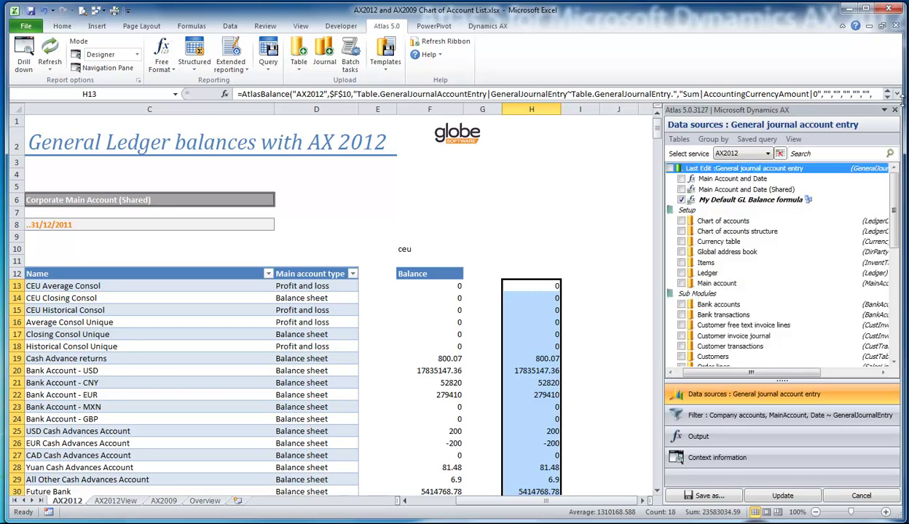
left_click(615, 226)
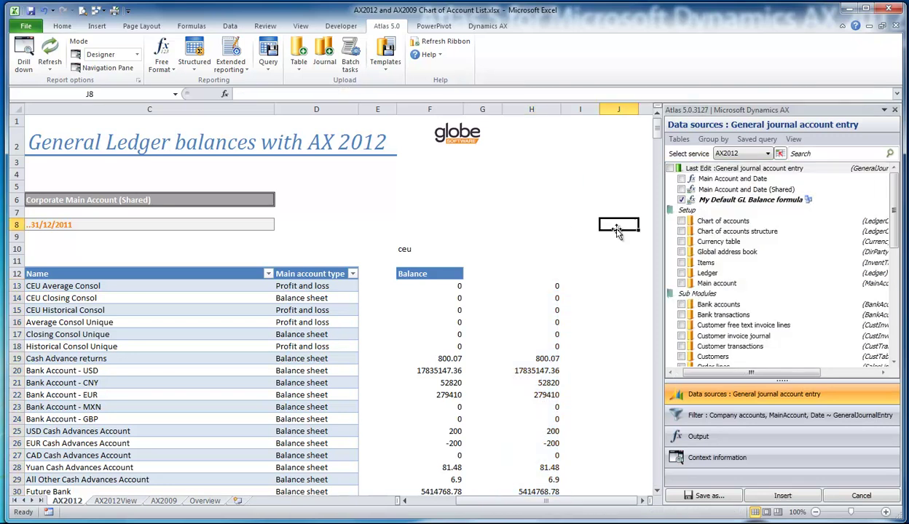
left_click(885, 113)
left_click(523, 179)
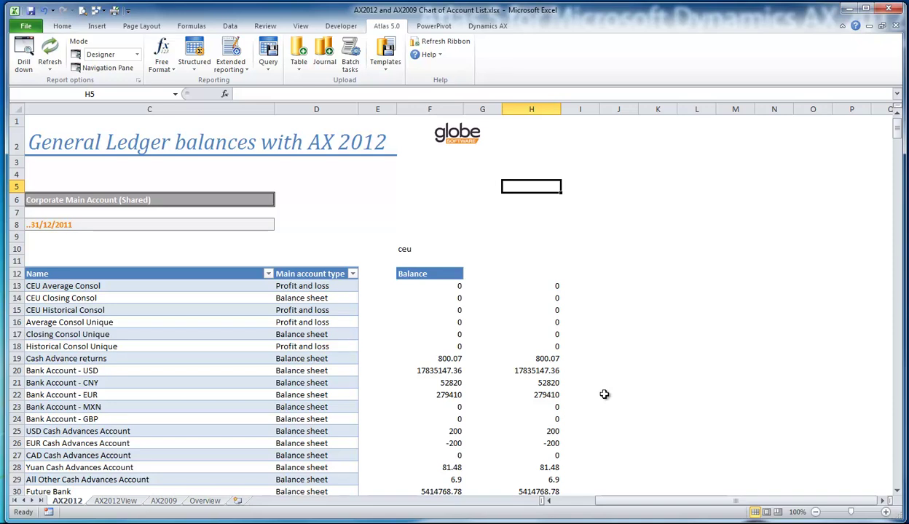
Step: On the AX2012View sheet, examine the Main account list's View note, its underlying data source and its Company filter
left_click(573, 502)
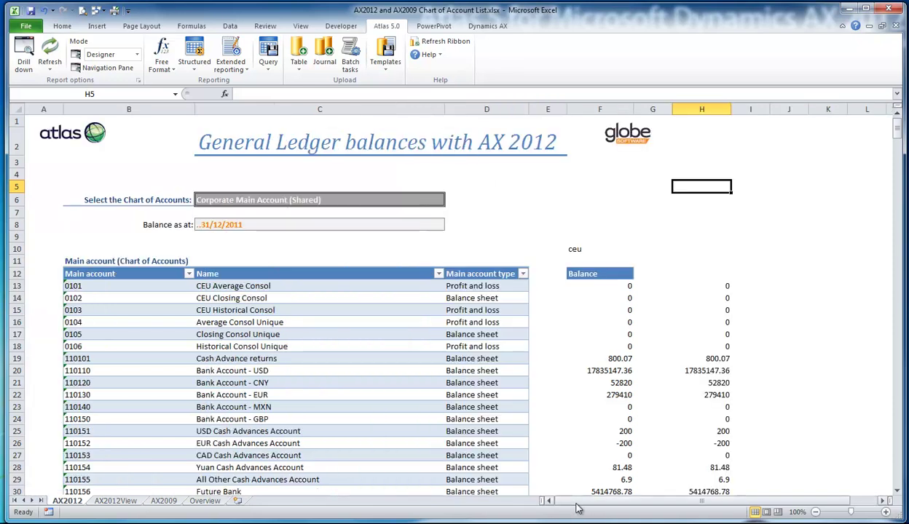
left_click(117, 501)
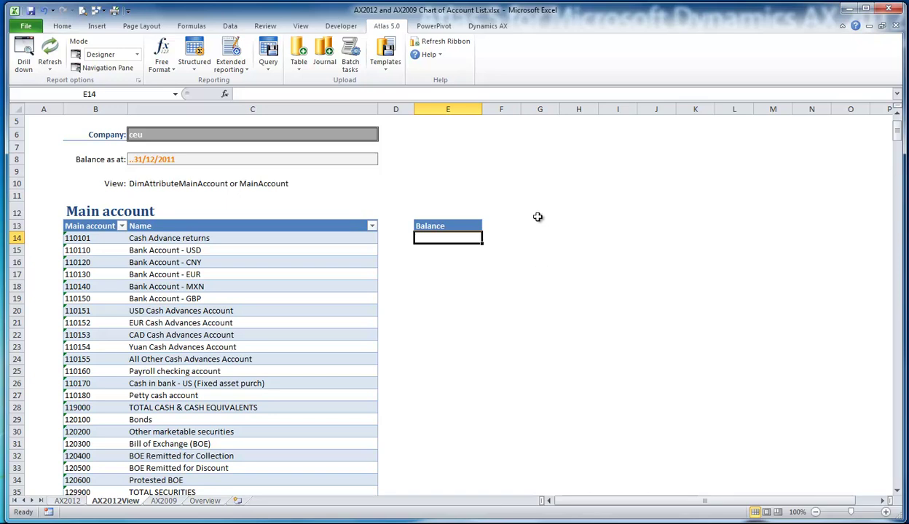
left_click(245, 182)
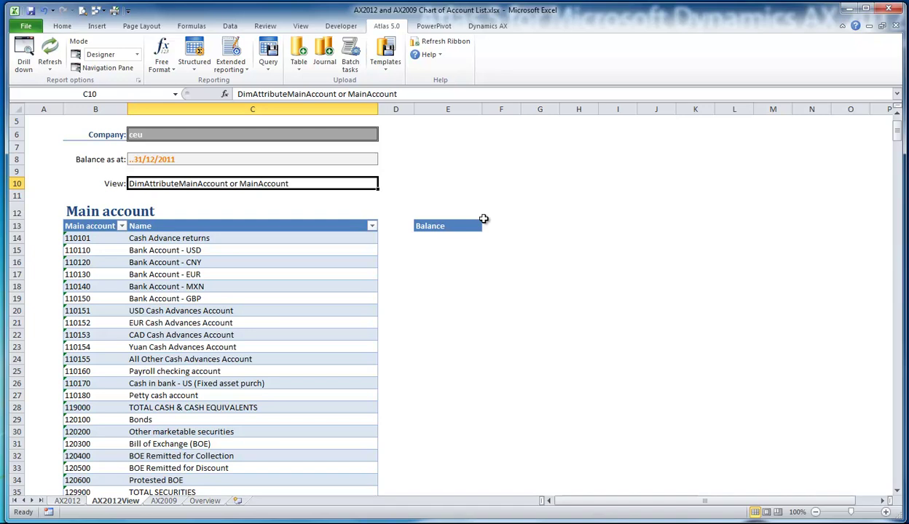
left_click(60, 255)
left_click(102, 250)
left_click(138, 80)
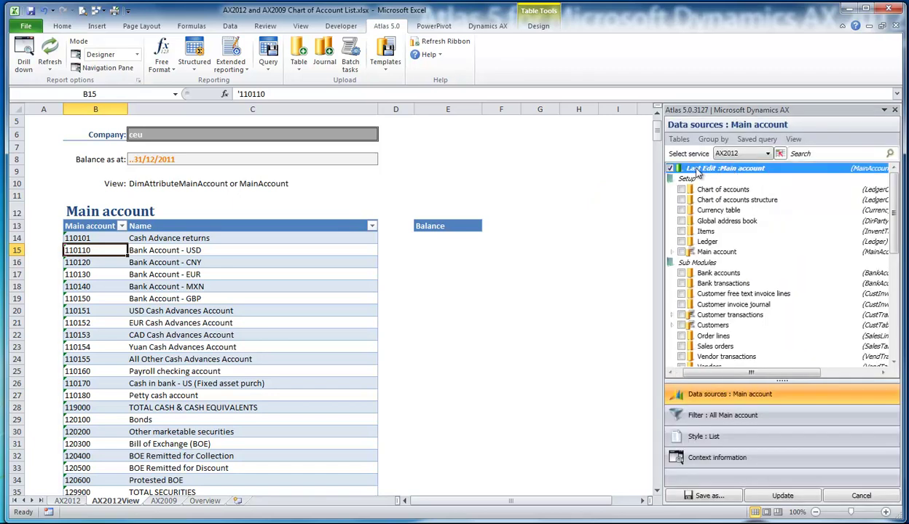
left_click_drag(725, 373, 784, 373)
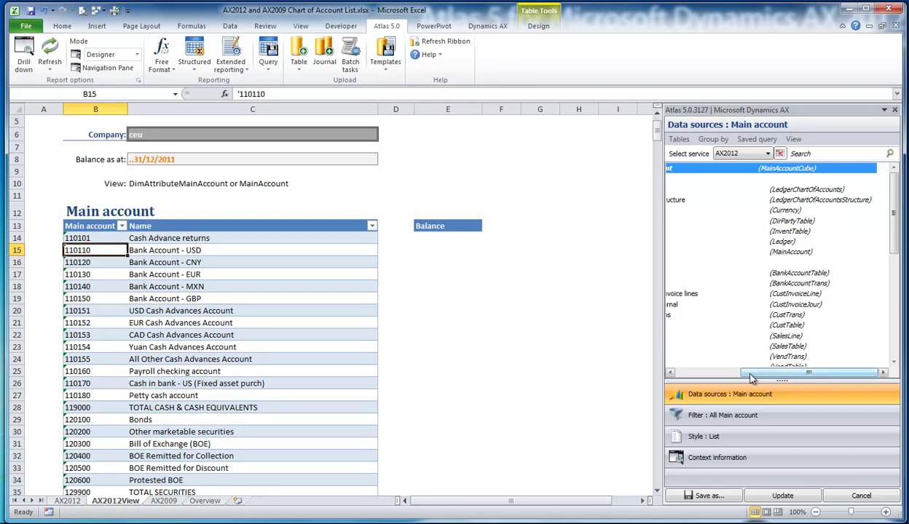
left_click(721, 415)
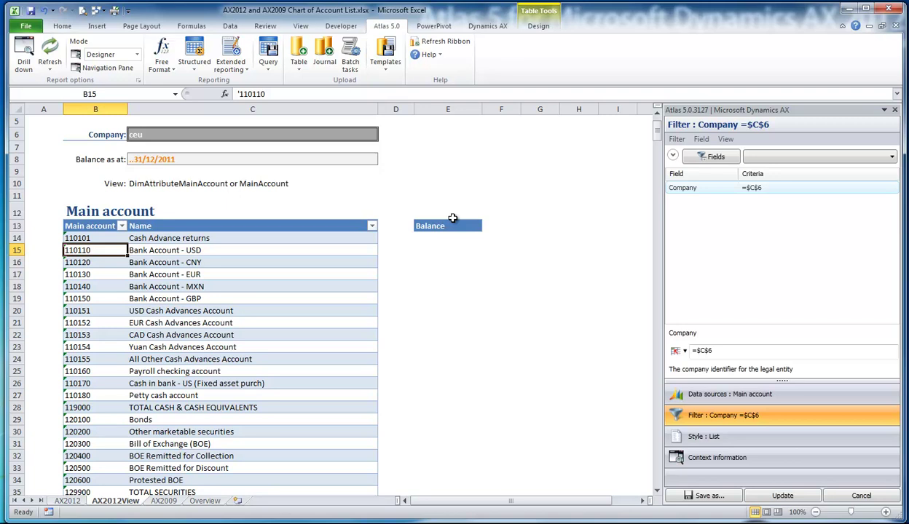
left_click(737, 393)
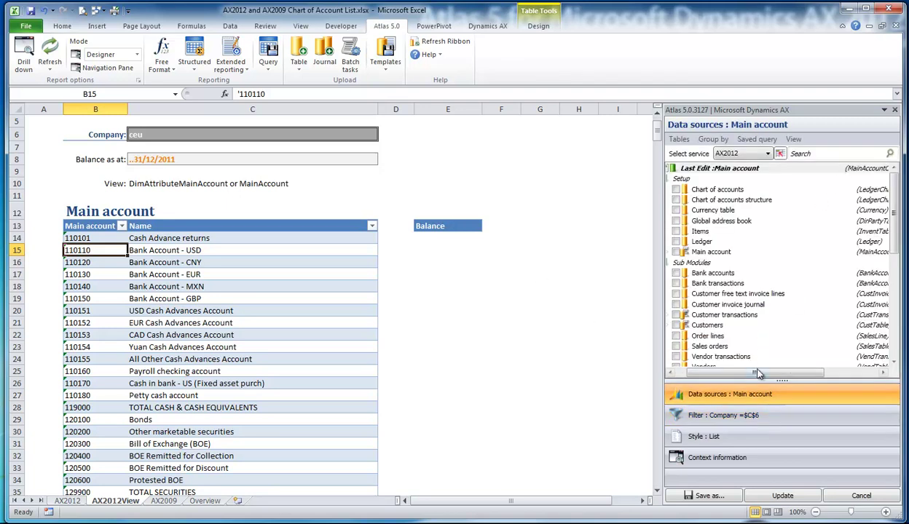
left_click_drag(743, 372, 700, 377)
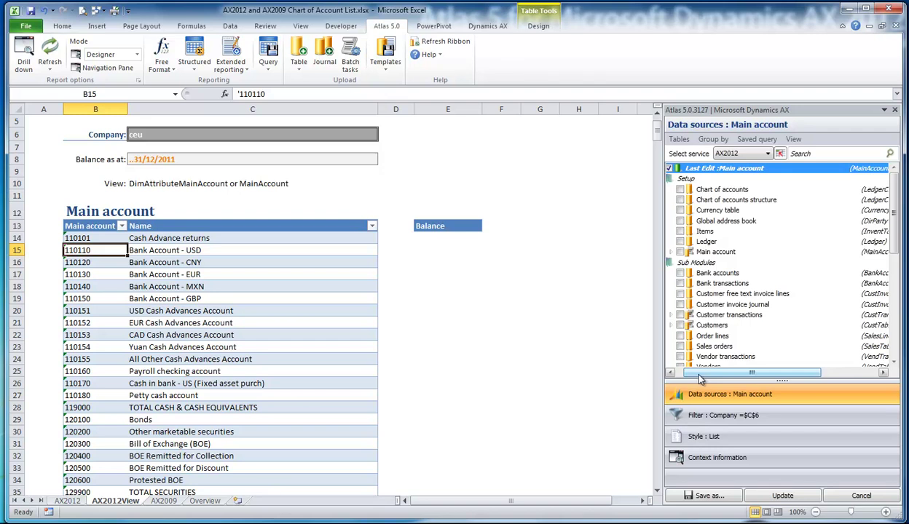
Step: On the AX2012 sheet, switch Atlas to Standard mode and show the lookup for the chart of accounts selection in C6
left_click(68, 502)
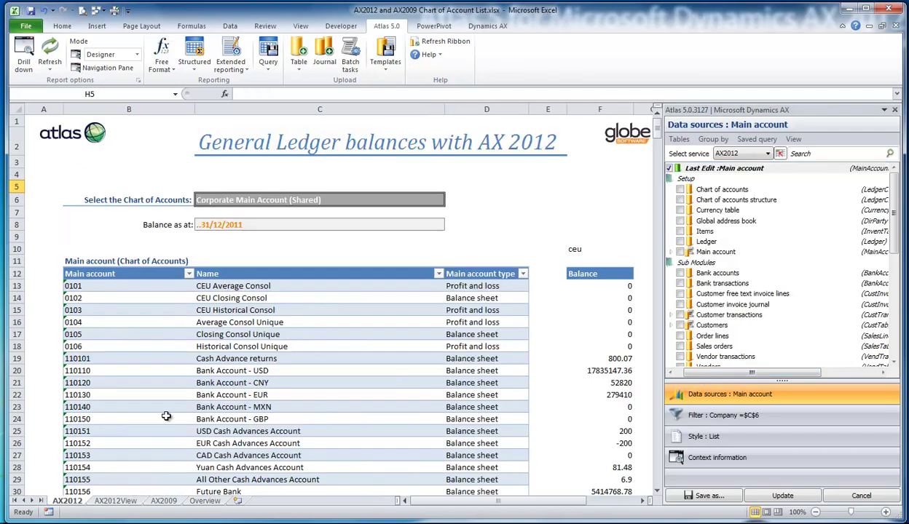
left_click(894, 109)
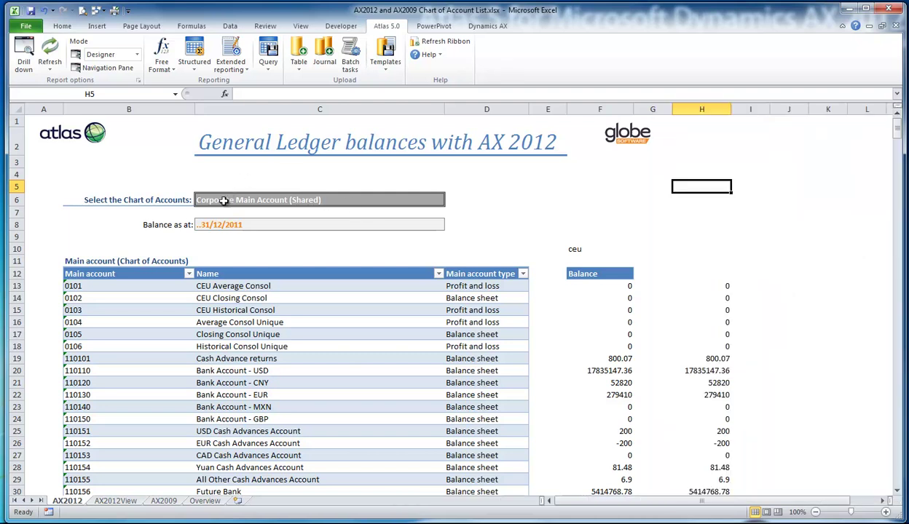
left_click(136, 55)
left_click(117, 78)
left_click(228, 204)
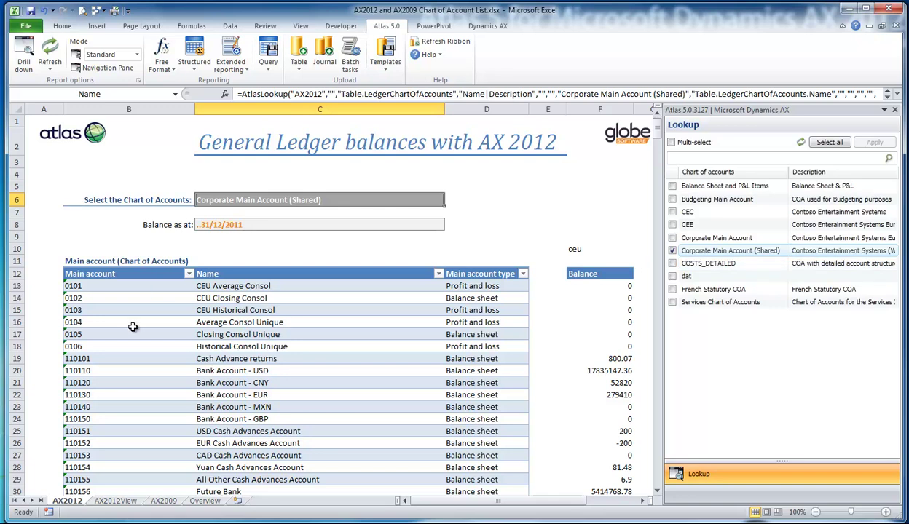
Step: Return to the AX2012View sheet and close the chart of accounts lookup
left_click(113, 501)
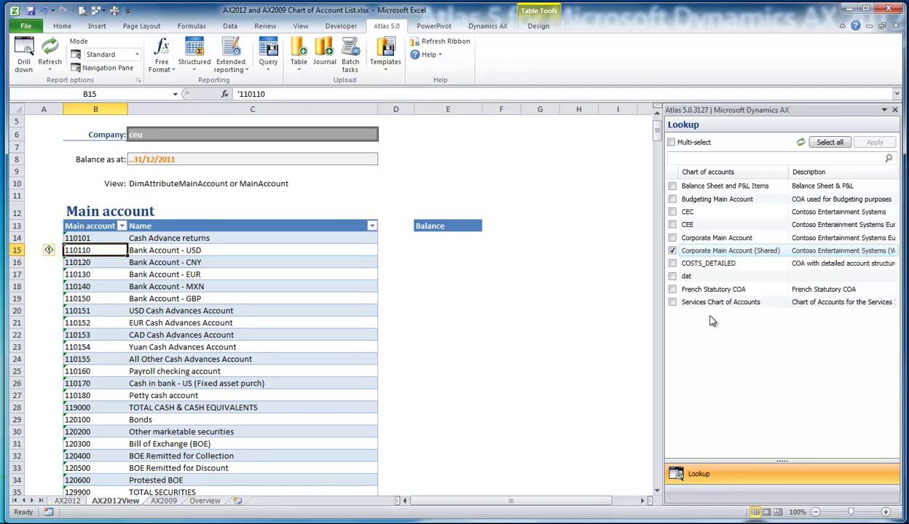
left_click(896, 112)
left_click(440, 247)
Step: Review the AX 2009 and AX 2012 data model tables on the Overview sheet
left_click(204, 502)
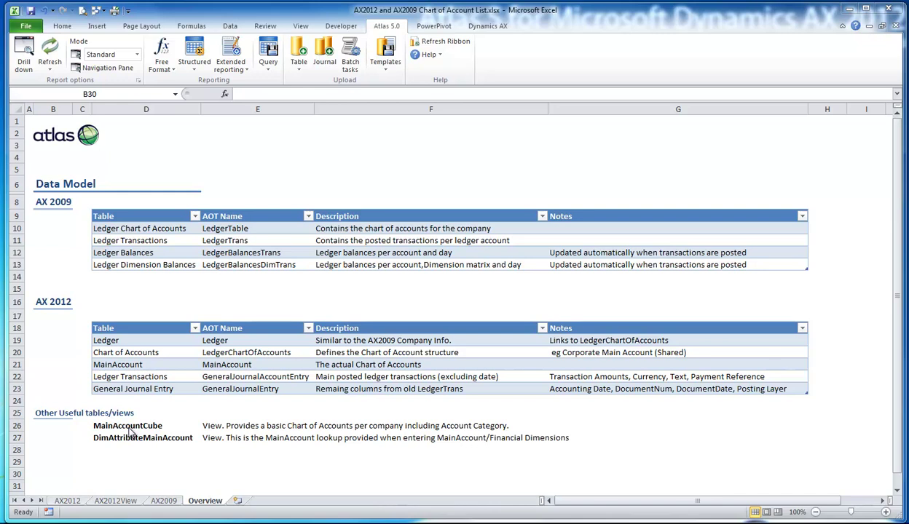
left_click(173, 289)
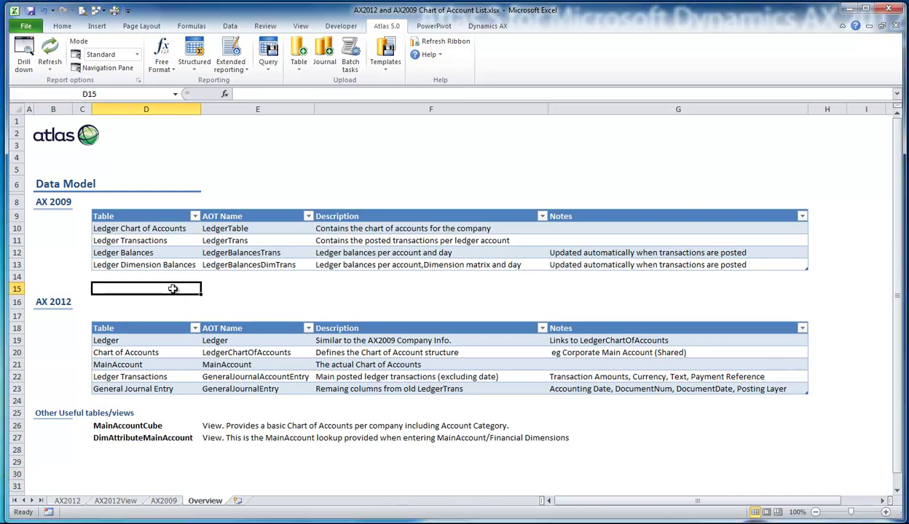
left_click(162, 262)
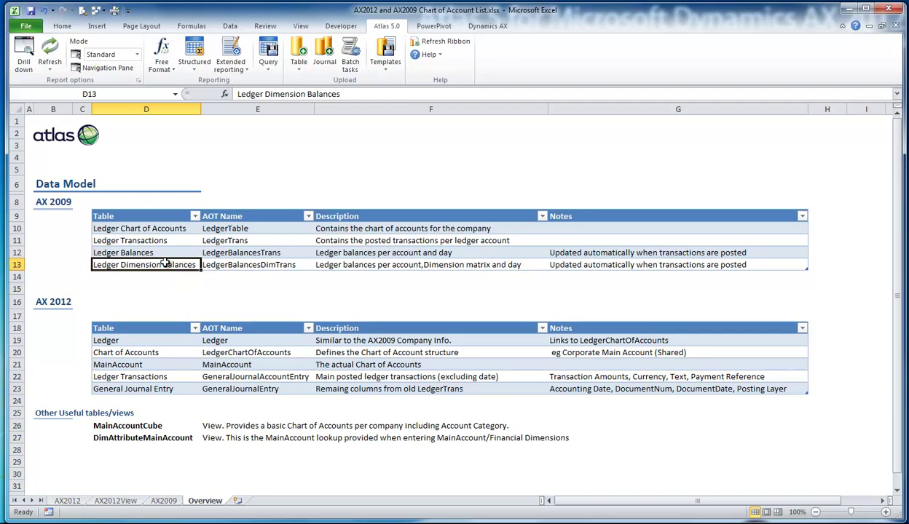